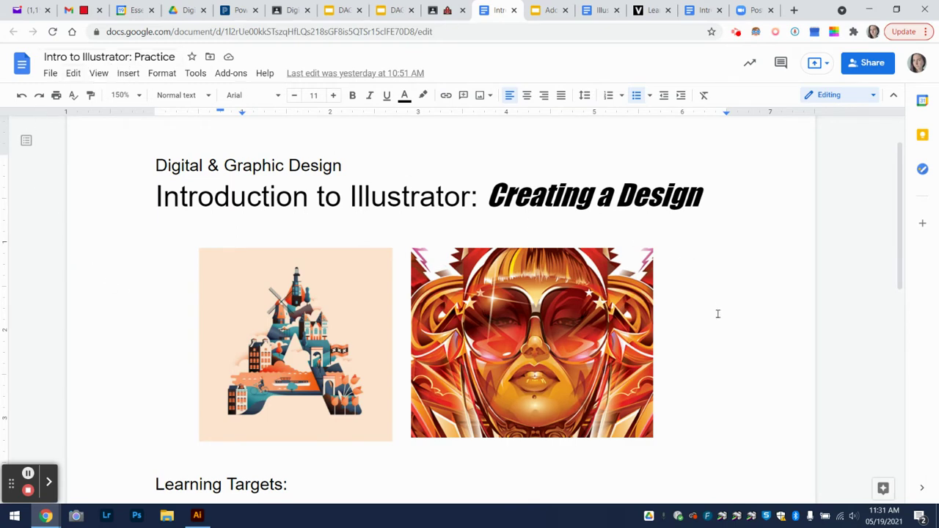
# Review the Learning Targets checklist, then scroll the Start menu to Adobe Illustrator 2020
pyautogui.scroll(-3, 721, 344)
pyautogui.scroll(-2, 722, 344)
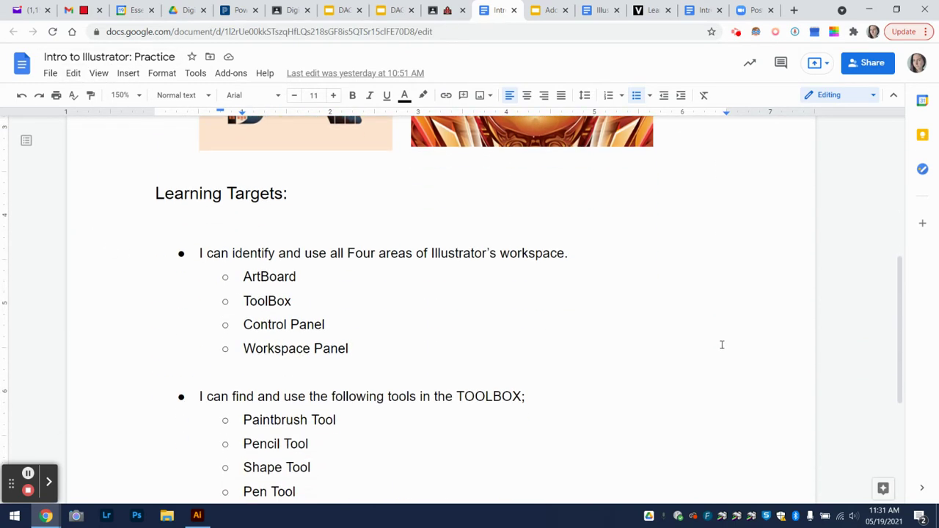
pyautogui.scroll(1, 721, 344)
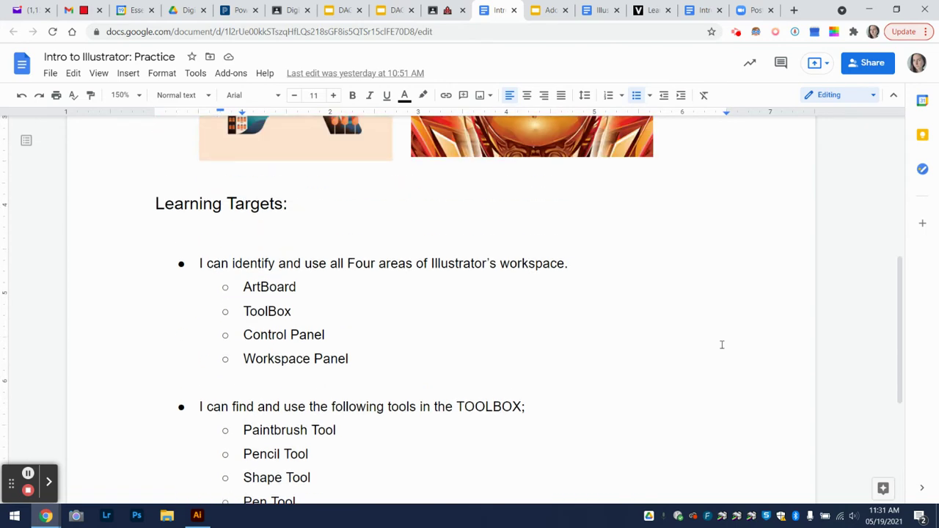
pyautogui.scroll(-1, 721, 345)
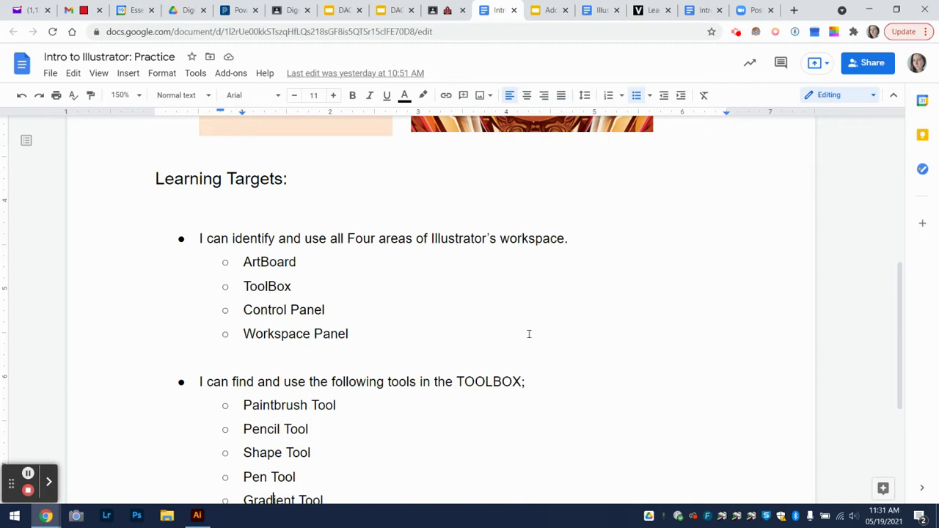
pyautogui.scroll(-3, 532, 334)
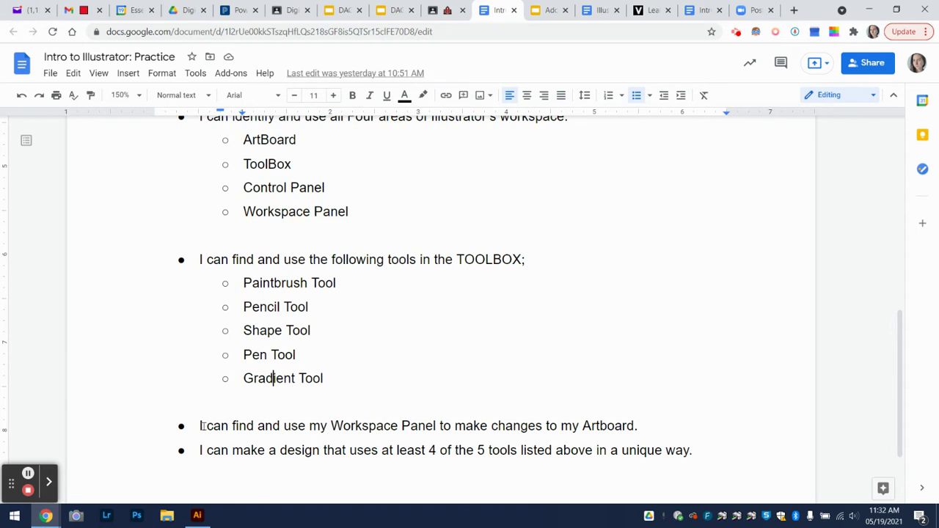
pyautogui.click(15, 517)
pyautogui.scroll(-3, 101, 360)
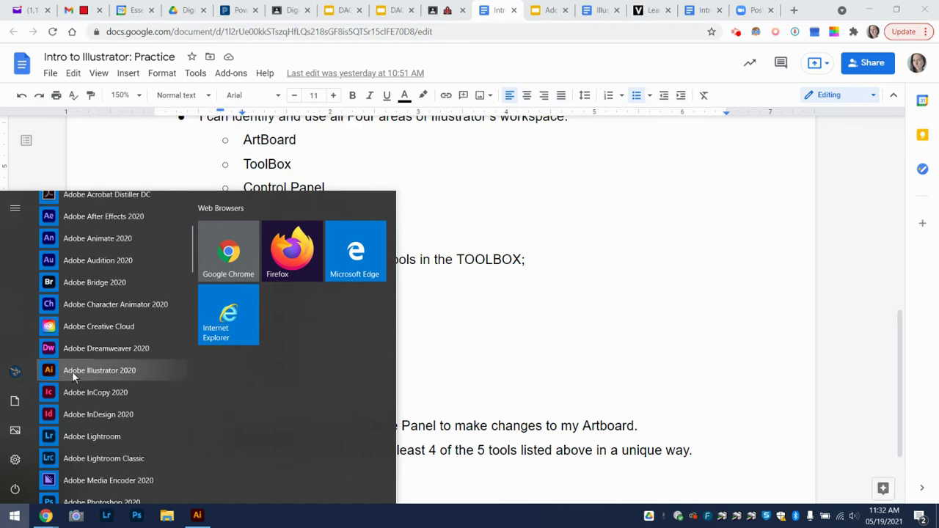
# Launch Adobe Illustrator 2020 and start a new document from the Home screen
pyautogui.click(72, 372)
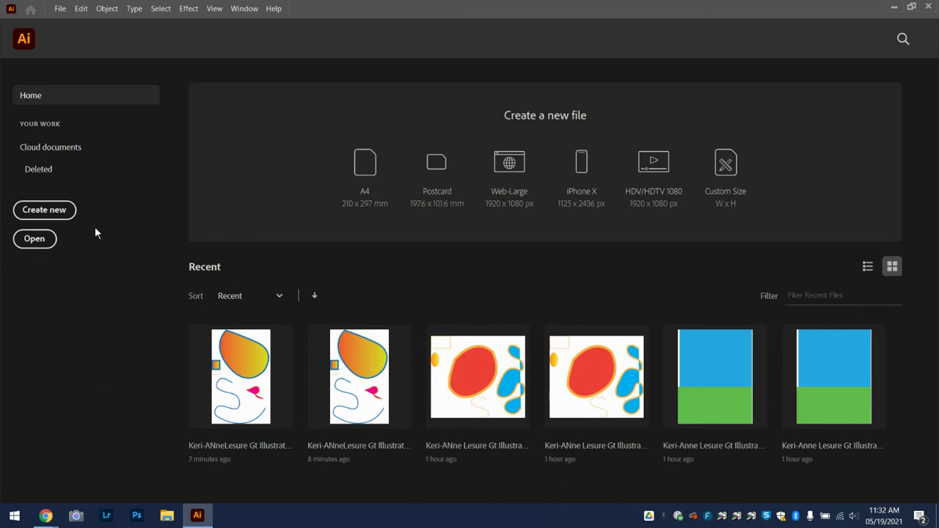
pyautogui.click(44, 213)
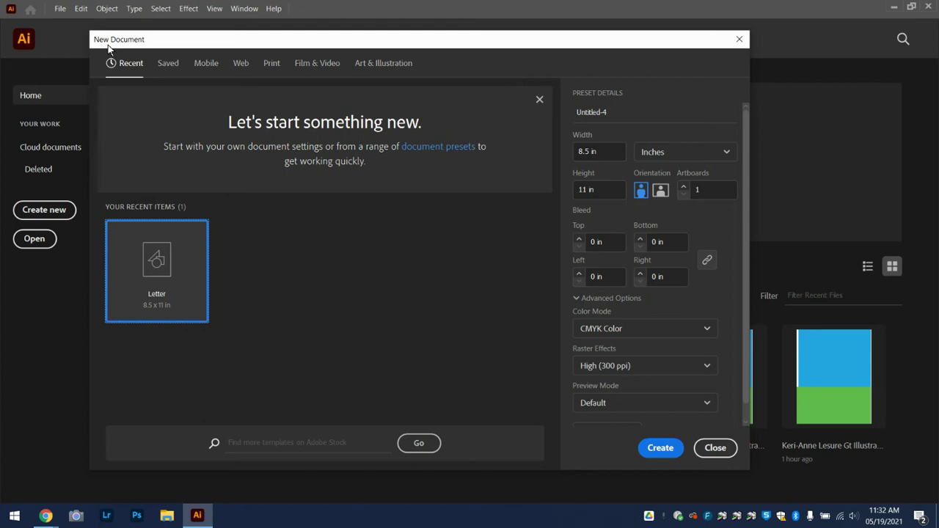
# Pick the Letter print preset and name the document with the student's name plus 'Illustrator Practice'
pyautogui.click(277, 68)
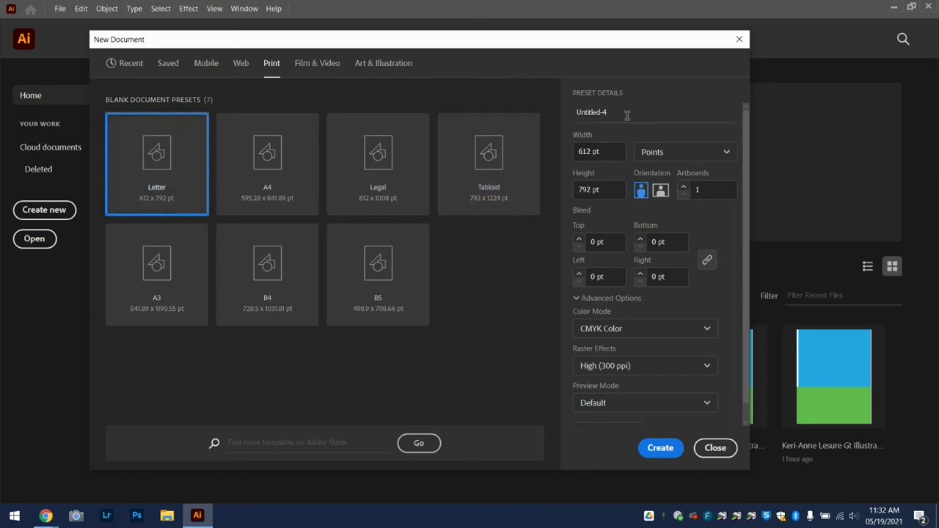
pyautogui.moveTo(619, 111); pyautogui.dragTo(548, 113)
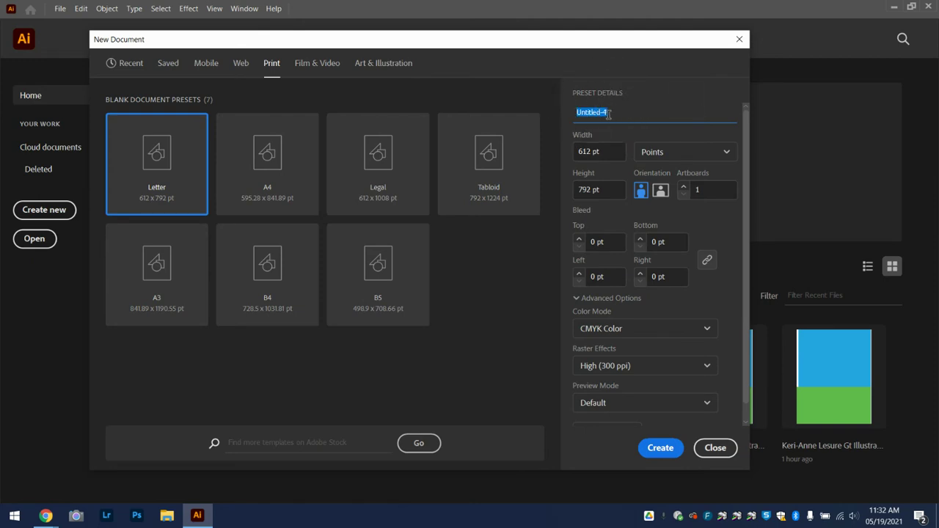
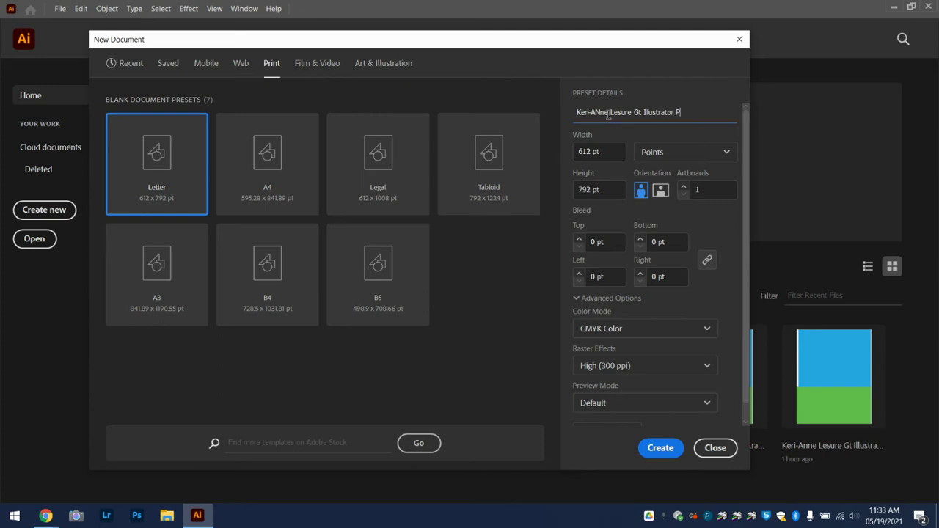
pyautogui.write('ractice')
# Switch the units to Inches for the 8.5 × 11 in page and create the document
pyautogui.click(665, 156)
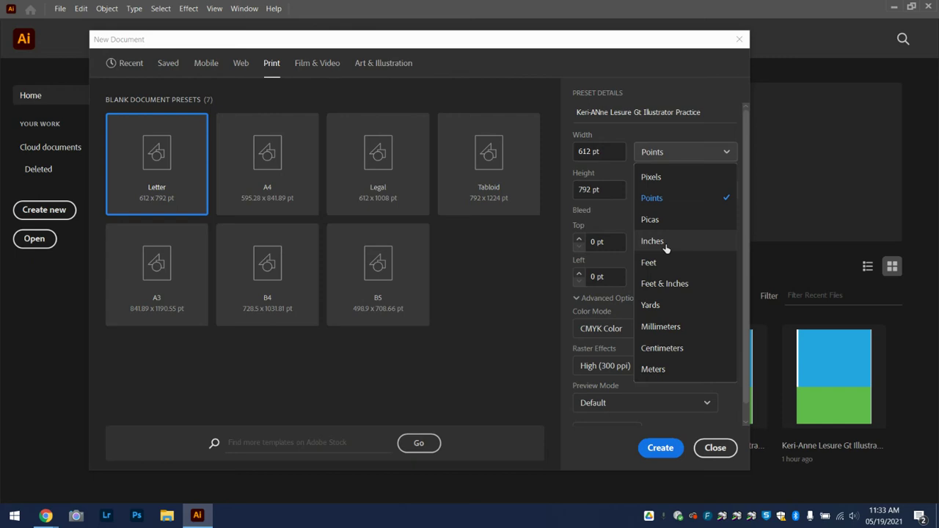
pyautogui.click(666, 243)
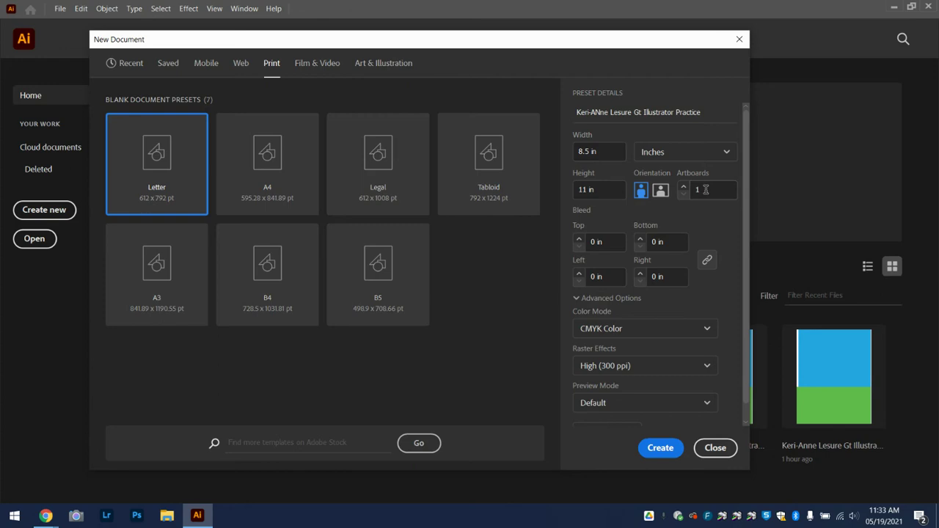
pyautogui.click(659, 452)
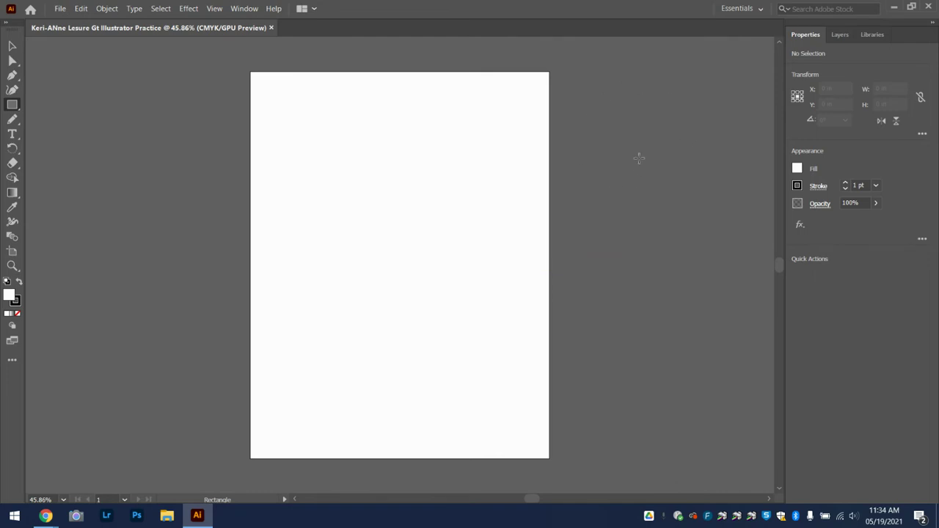
pyautogui.moveTo(649, 176); pyautogui.dragTo(664, 215)
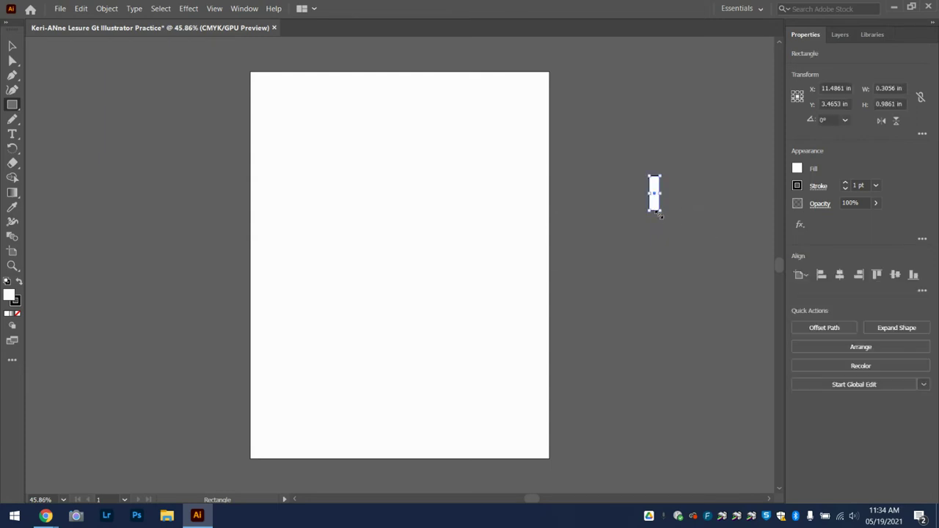
pyautogui.moveTo(655, 199); pyautogui.dragTo(486, 190)
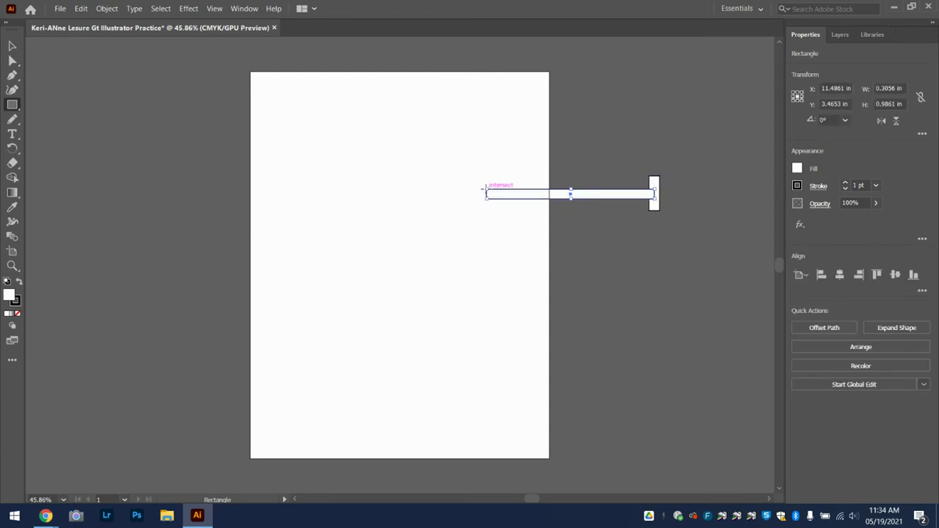
pyautogui.hotkey('ctrl', 'z')
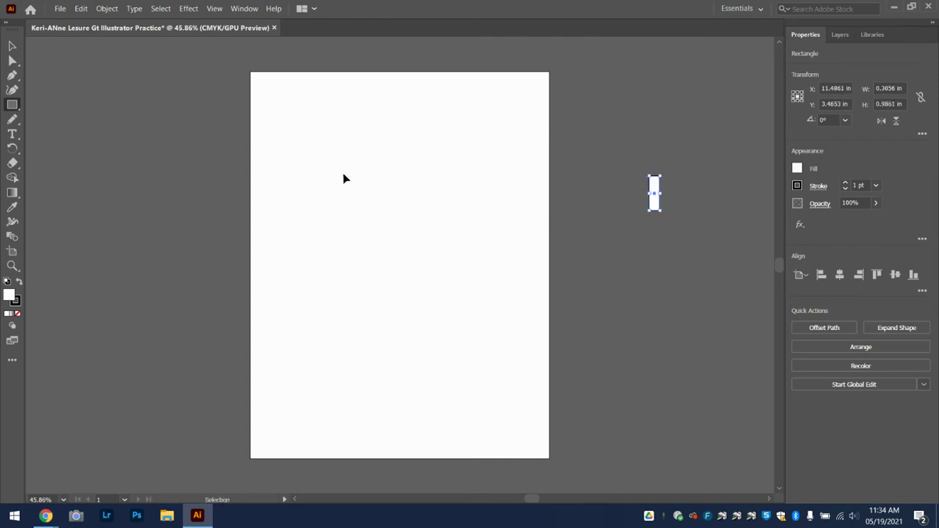
pyautogui.hotkey('ctrl', 'z')
pyautogui.moveTo(399, 264); pyautogui.dragTo(541, 263)
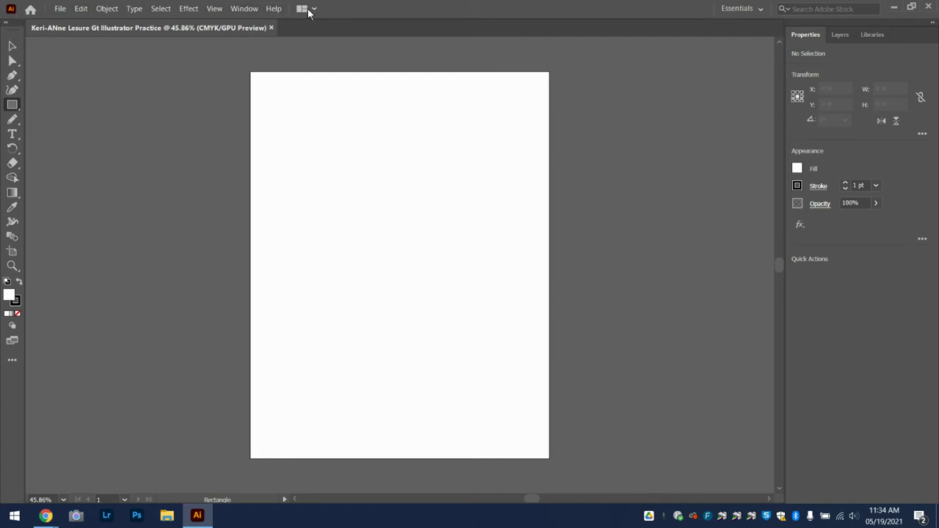
# Dismiss the File menu and Rectangle dialog, then show the Layers panel listing Layer 1
pyautogui.click(60, 8)
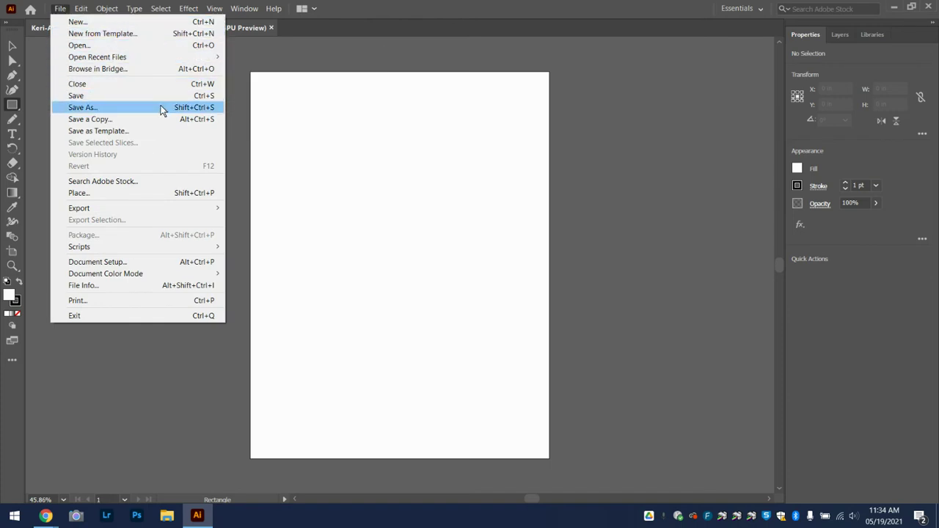
pyautogui.moveTo(158, 215)
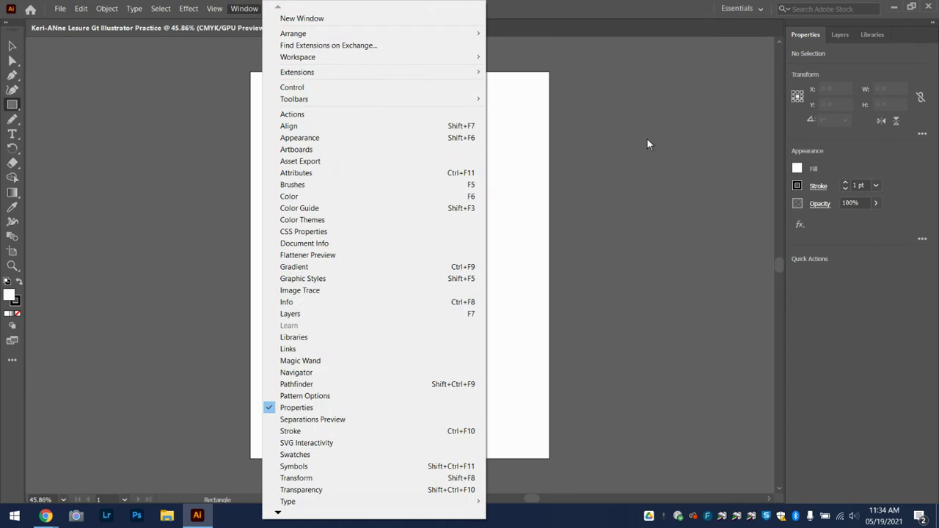
pyautogui.click(647, 140)
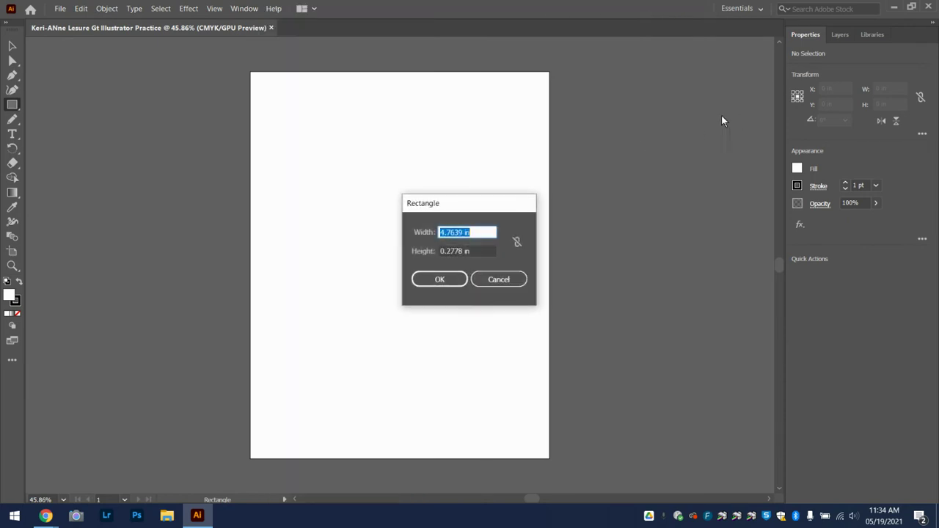
pyautogui.click(493, 282)
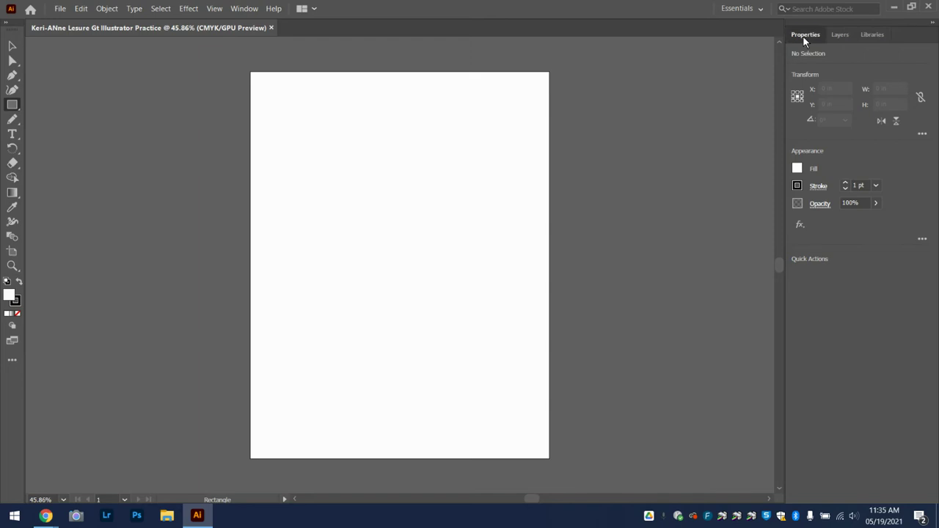
pyautogui.click(840, 37)
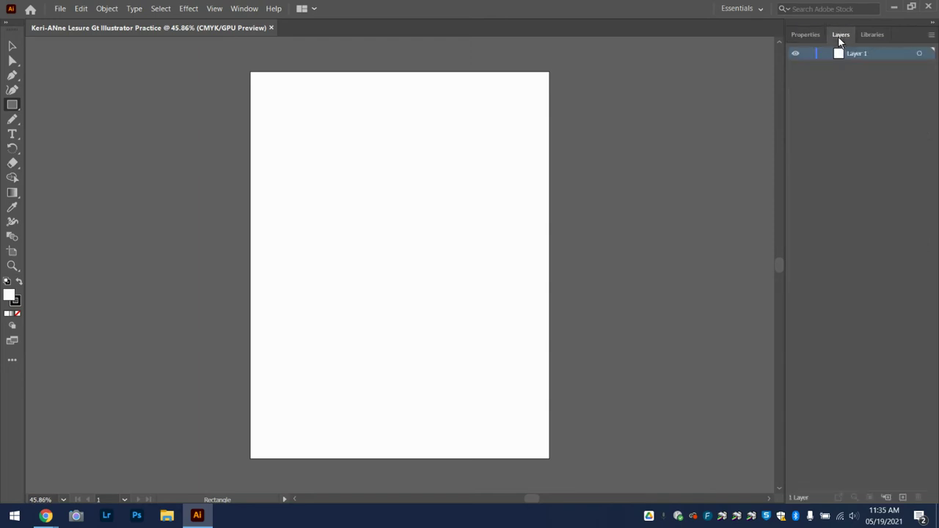
pyautogui.click(868, 35)
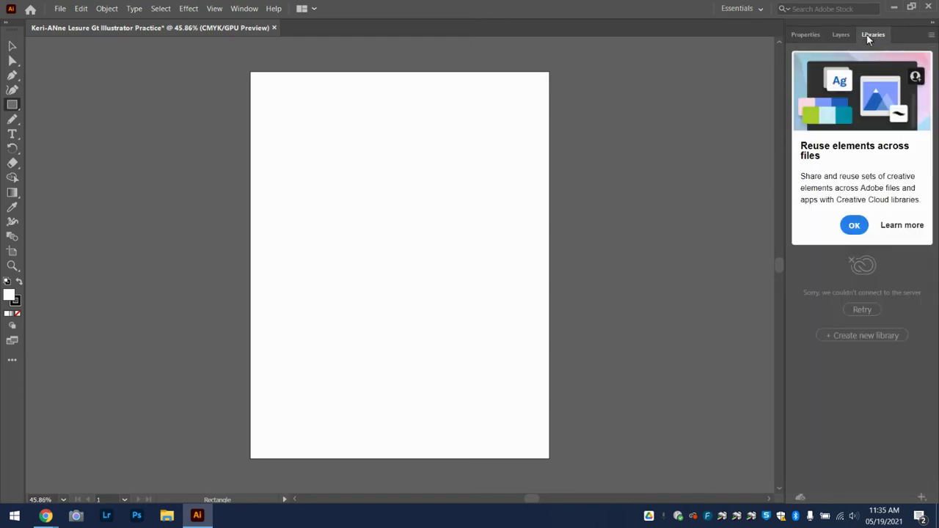
pyautogui.click(802, 41)
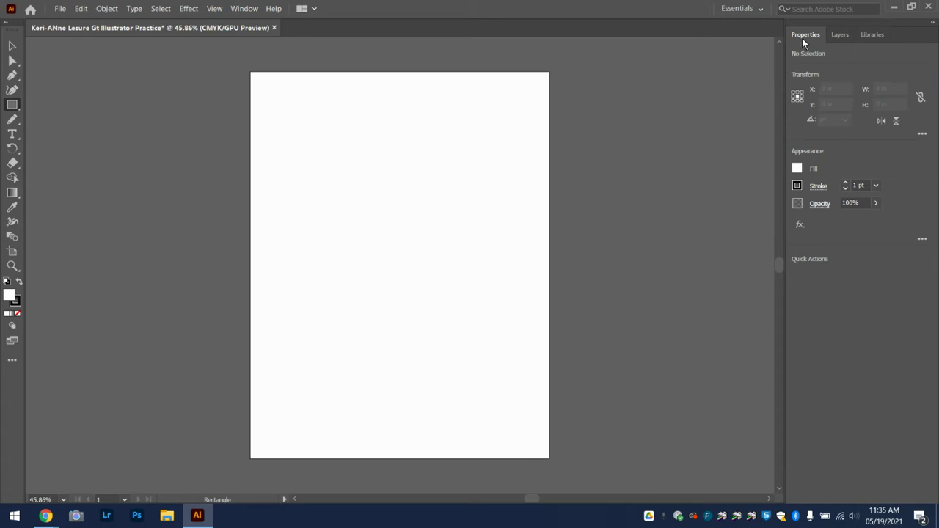
pyautogui.click(840, 37)
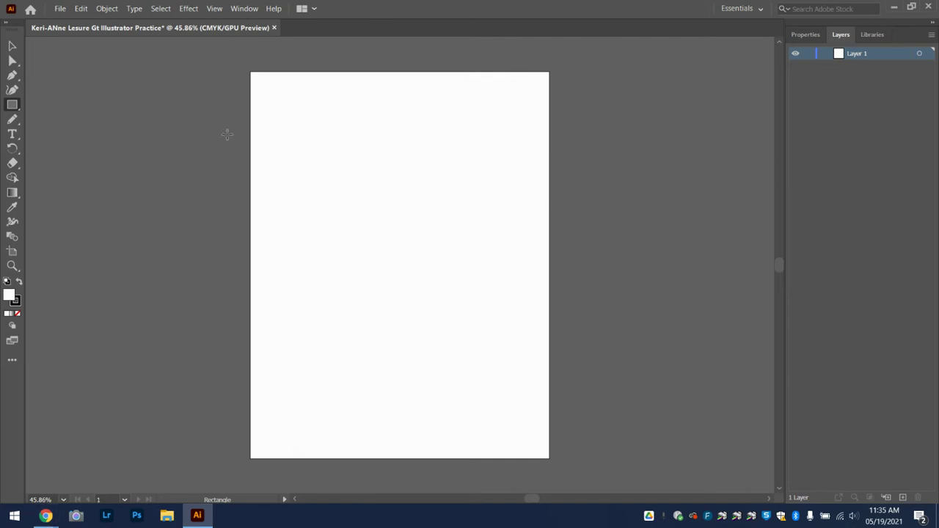
# With the Pen tool, zoom the artboard to 100%, pan left, and place the first anchor
pyautogui.click(12, 76)
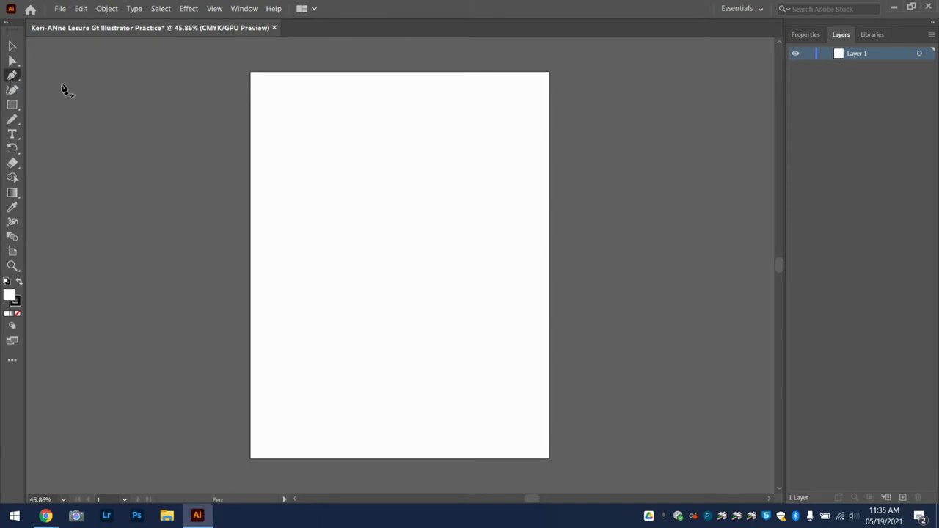
pyautogui.press('ctrl')
pyautogui.hotkey('ctrl', '=')
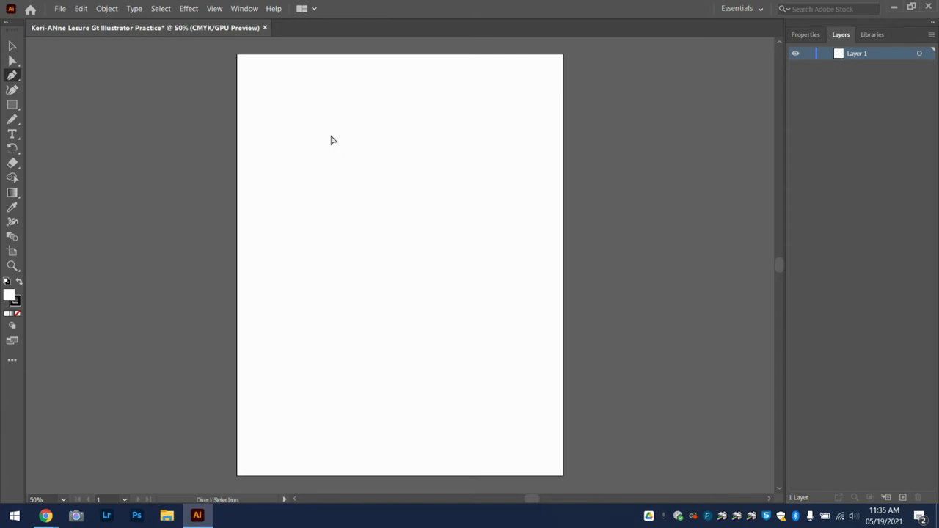
pyautogui.hotkey('ctrl', '=')
pyautogui.hotkey('ctrl', '=')
pyautogui.press('space')
pyautogui.moveTo(329, 134); pyautogui.dragTo(308, 335)
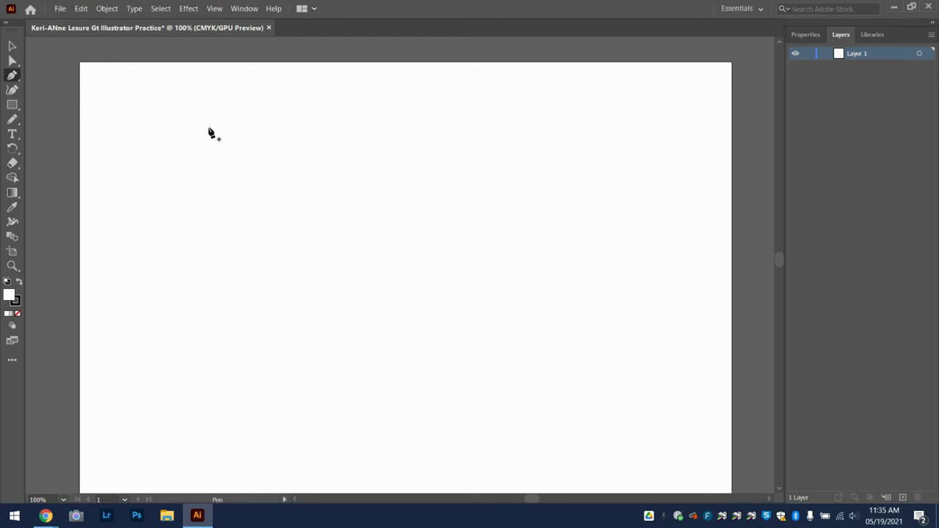
pyautogui.moveTo(209, 128)
pyautogui.mouseDown()
pyautogui.moveTo(207, 149)
pyautogui.moveTo(215, 132)
pyautogui.mouseUp()
# Add curved anchors below and right, then close the path into an egg shape
pyautogui.click(150, 211)
pyautogui.moveTo(150, 214)
pyautogui.mouseDown()
pyautogui.moveTo(154, 294)
pyautogui.moveTo(151, 262)
pyautogui.moveTo(116, 199)
pyautogui.moveTo(161, 80)
pyautogui.moveTo(52, 195)
pyautogui.moveTo(130, 386)
pyautogui.moveTo(286, 331)
pyautogui.moveTo(311, 168)
pyautogui.moveTo(252, 287)
pyautogui.moveTo(174, 298)
pyautogui.moveTo(153, 273)
pyautogui.moveTo(148, 283)
pyautogui.mouseUp()
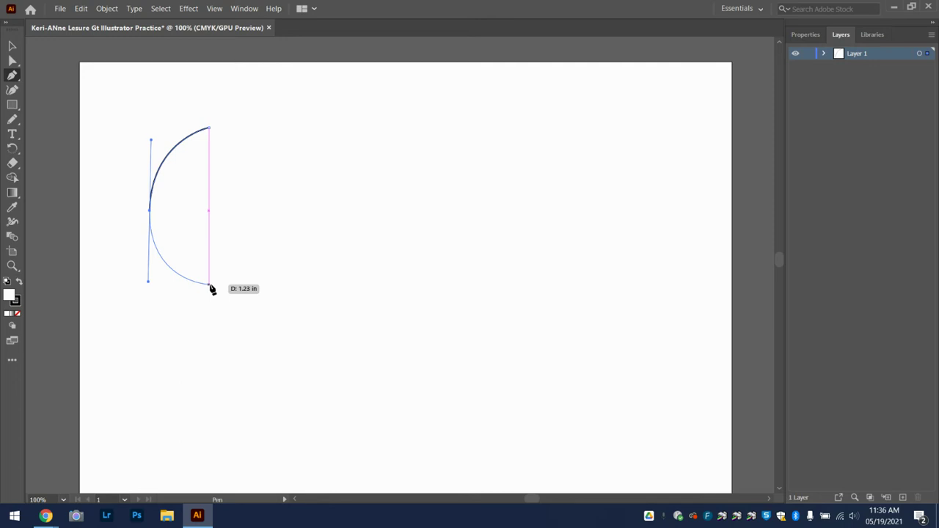
pyautogui.moveTo(210, 288); pyautogui.dragTo(212, 289)
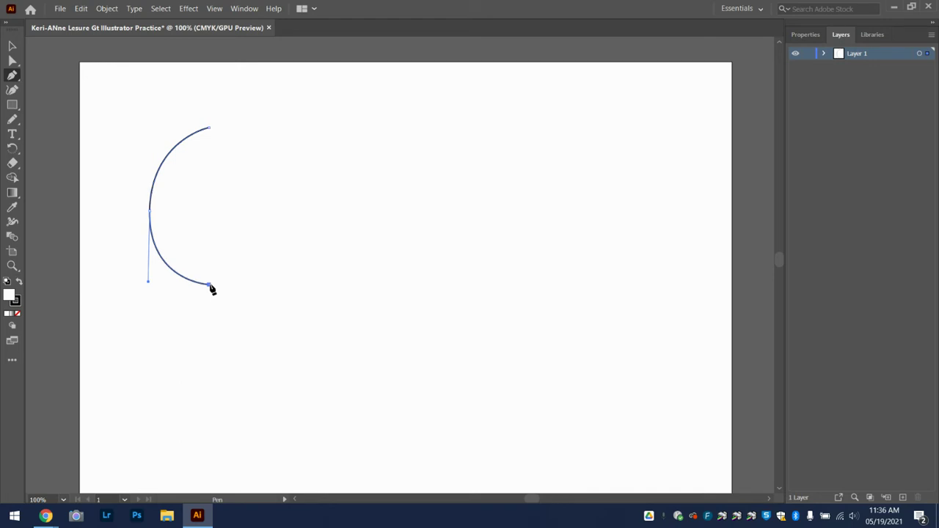
pyautogui.moveTo(279, 209); pyautogui.dragTo(275, 137)
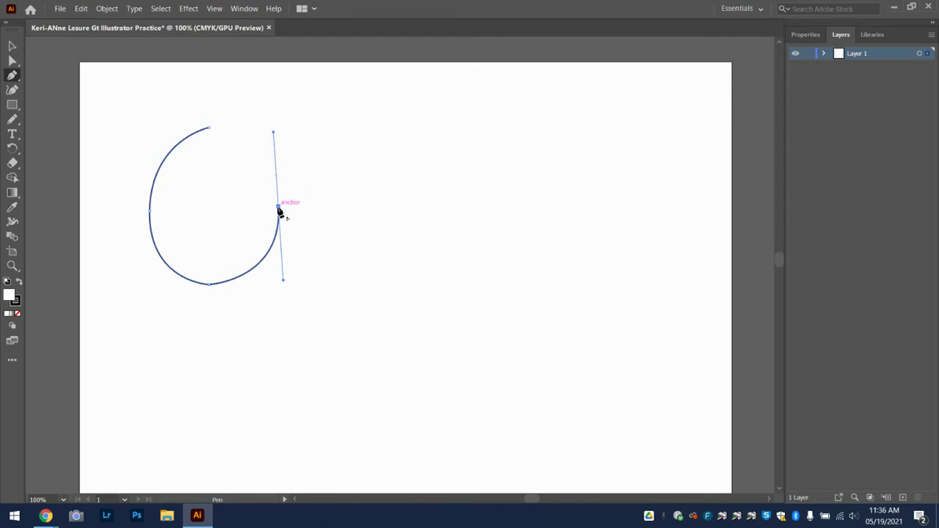
pyautogui.click(209, 133)
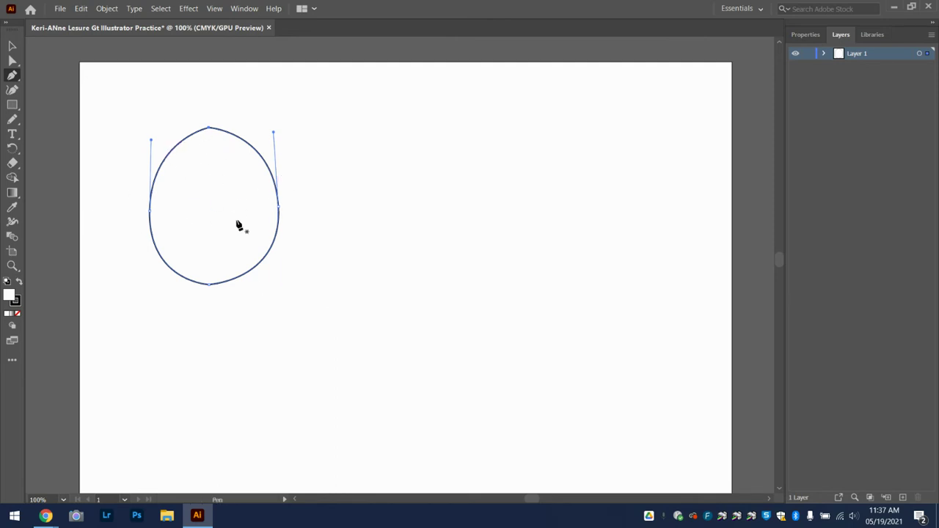
# Fill the egg with the orange swatch C=0 M=80 Y=95 K=0 from Properties
pyautogui.click(803, 36)
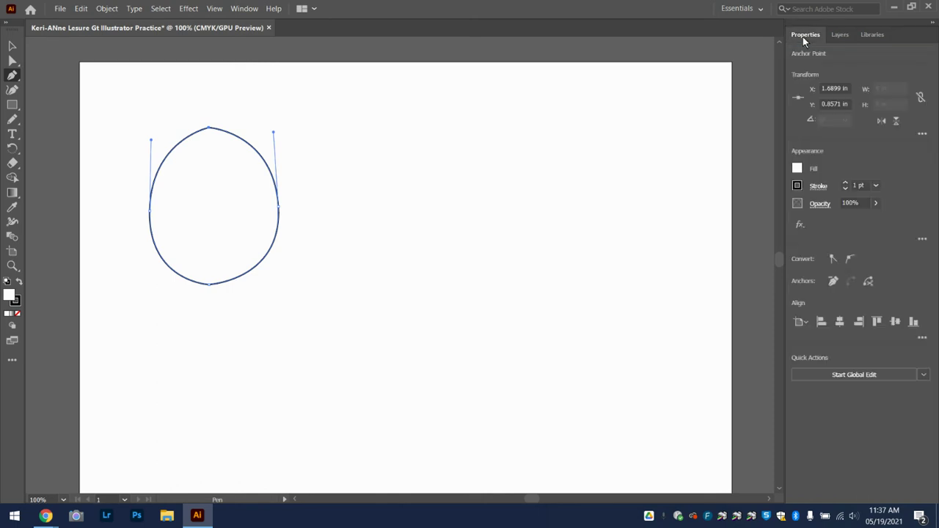
pyautogui.click(797, 170)
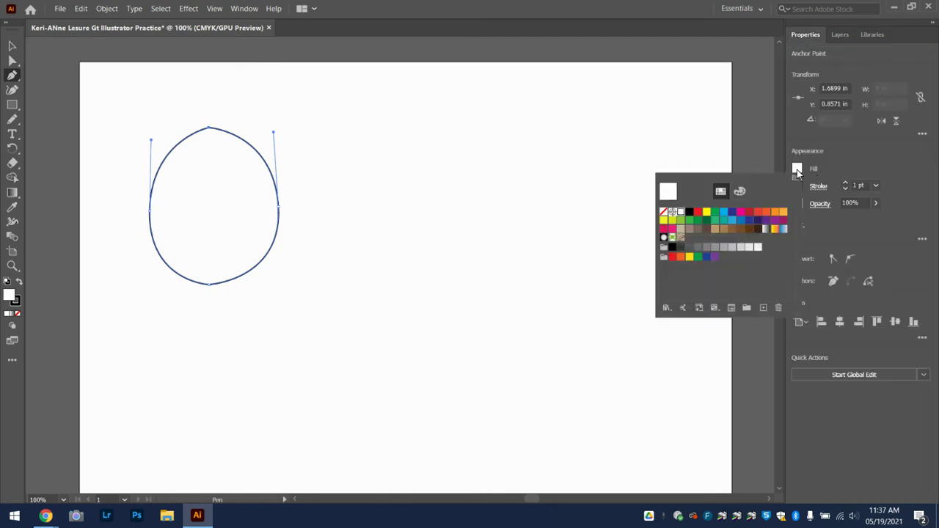
pyautogui.click(766, 212)
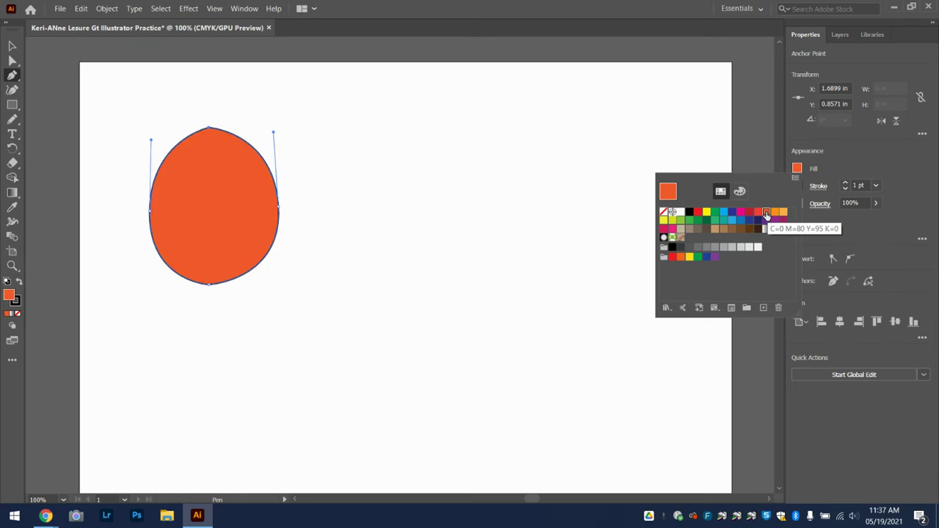
pyautogui.click(740, 191)
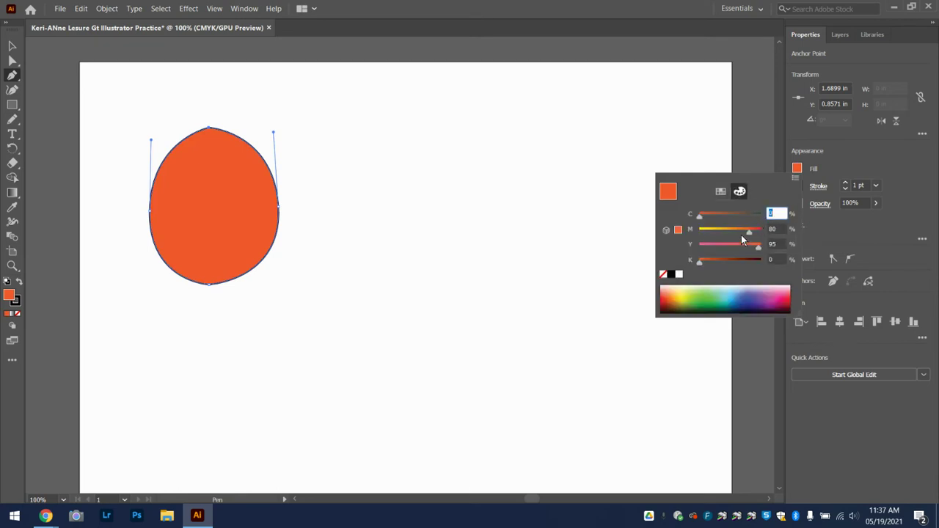
pyautogui.click(720, 192)
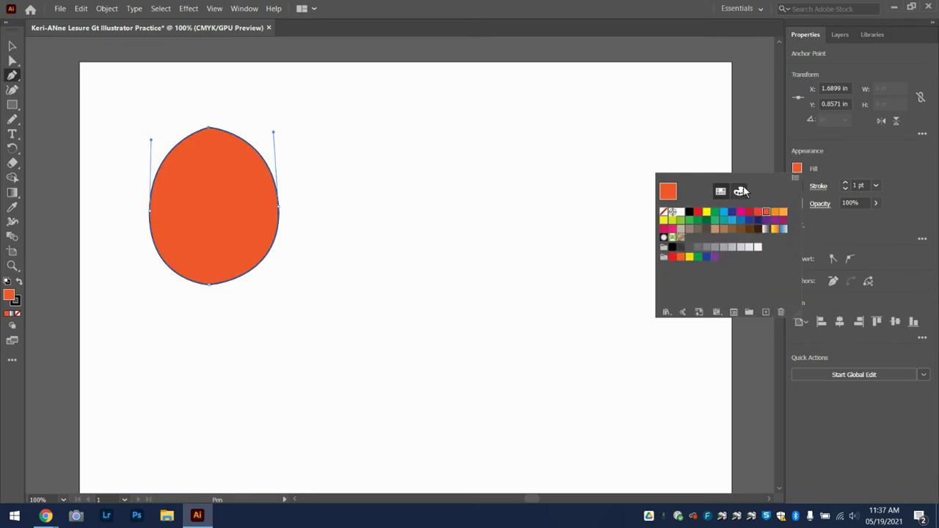
pyautogui.click(821, 192)
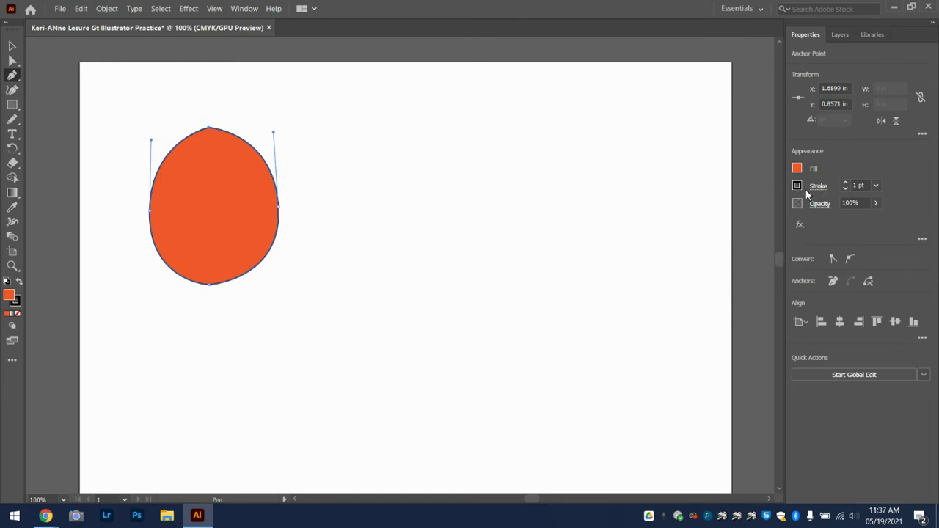
# Give the egg a light-orange 10 pt stroke and try adjusting its opacity
pyautogui.click(798, 188)
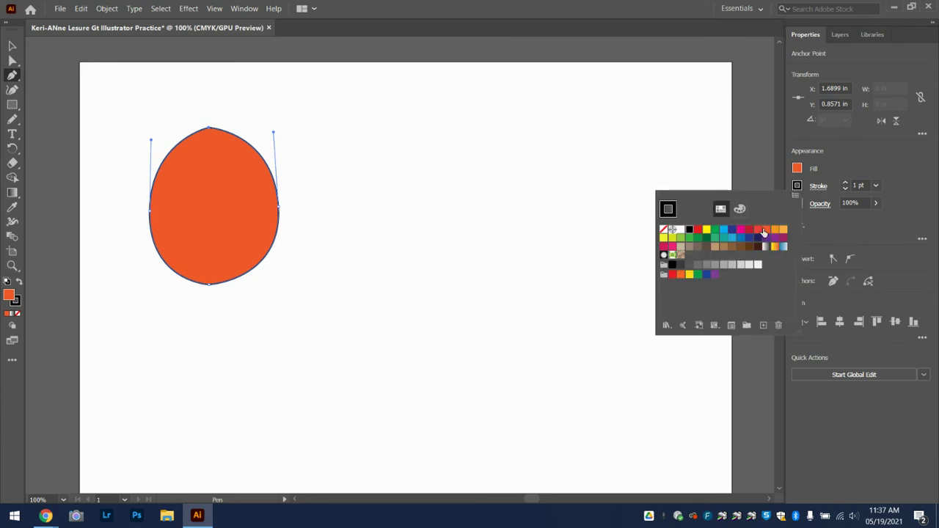
pyautogui.click(783, 229)
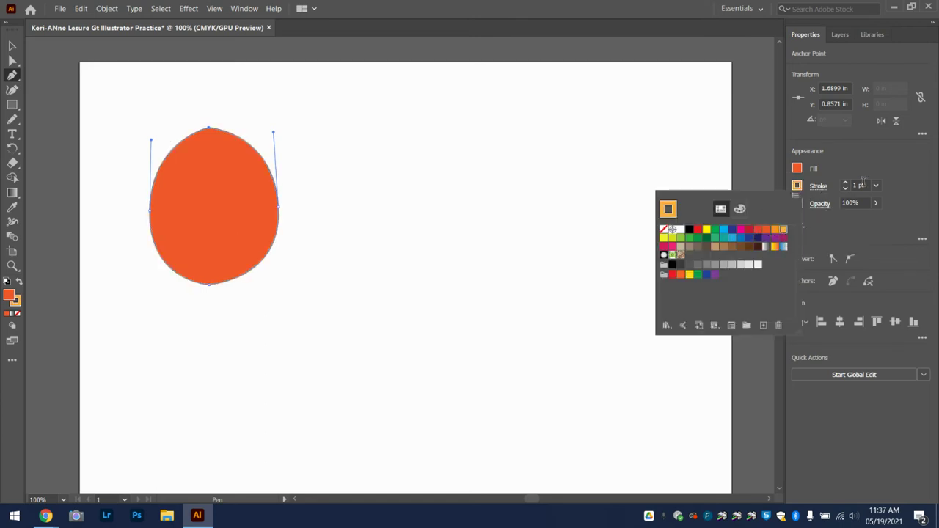
pyautogui.click(874, 184)
pyautogui.click(874, 186)
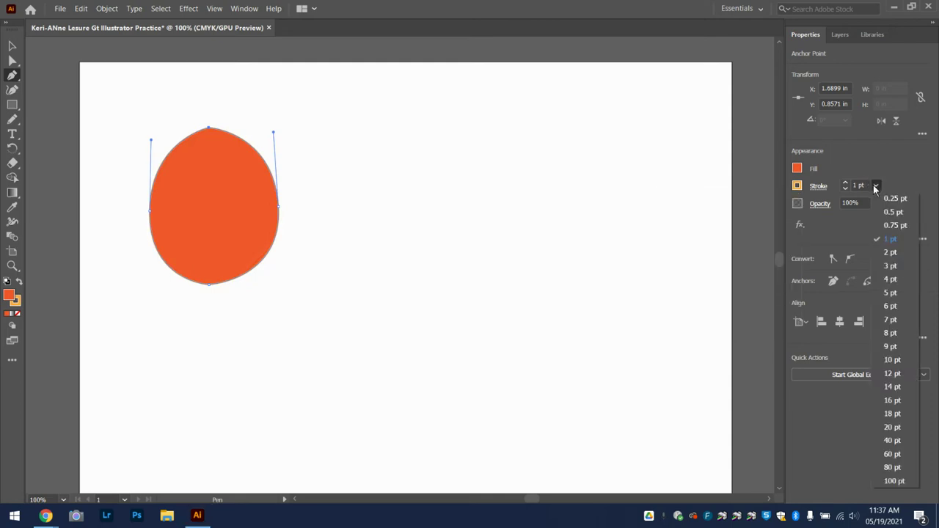
pyautogui.click(893, 359)
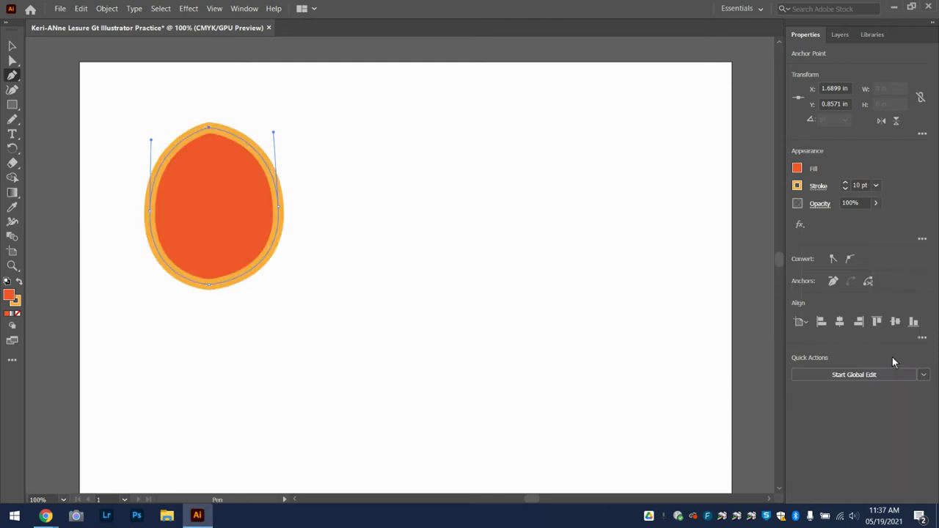
pyautogui.click(876, 202)
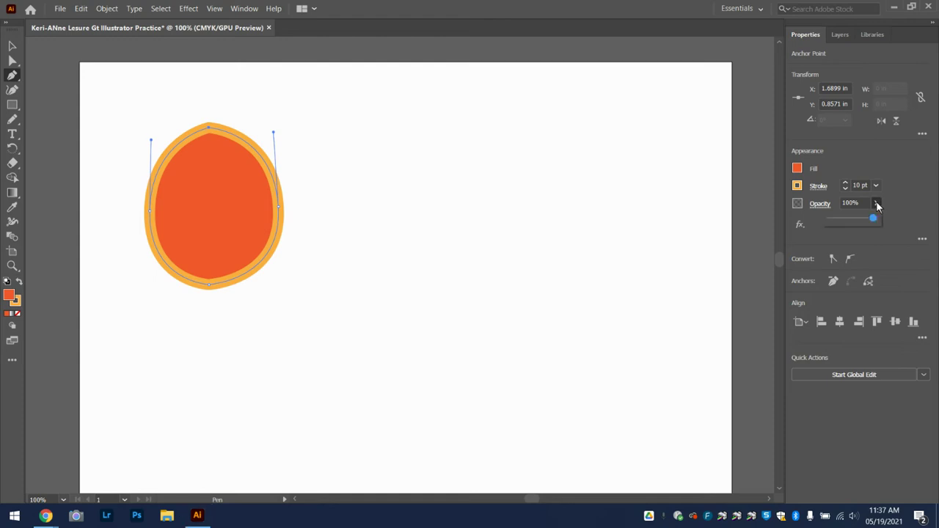
pyautogui.moveTo(877, 220)
pyautogui.mouseDown()
pyautogui.moveTo(840, 221)
pyautogui.moveTo(909, 227)
pyautogui.mouseUp()
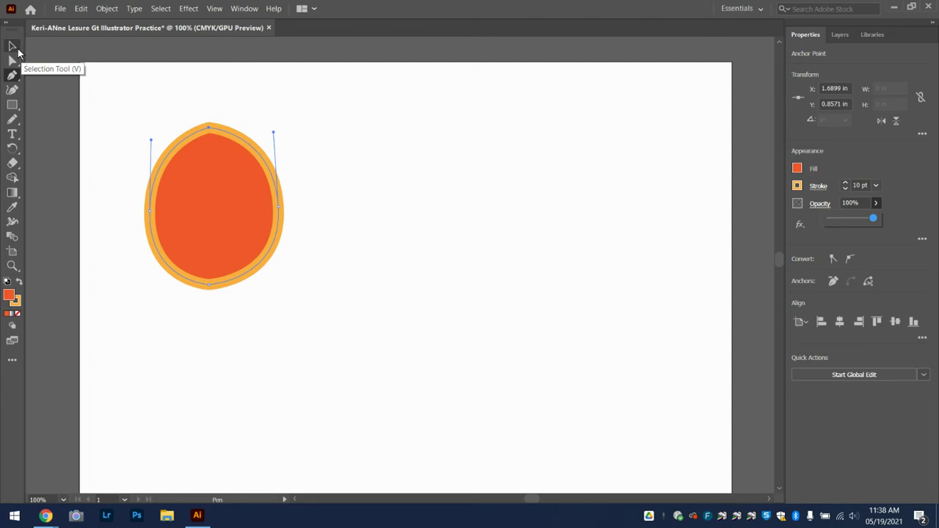
# With the Selection tool, move the egg and scale it larger from a corner handle
pyautogui.click(13, 47)
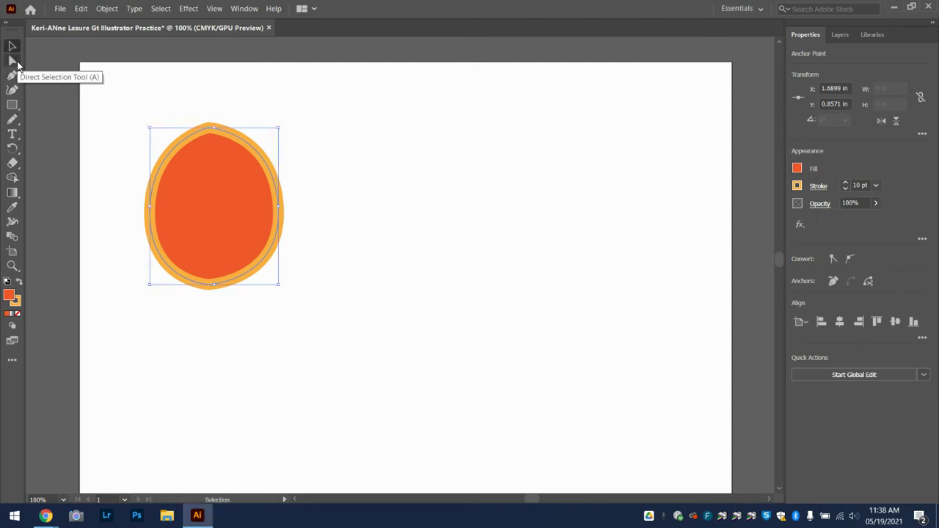
pyautogui.click(13, 61)
pyautogui.click(14, 47)
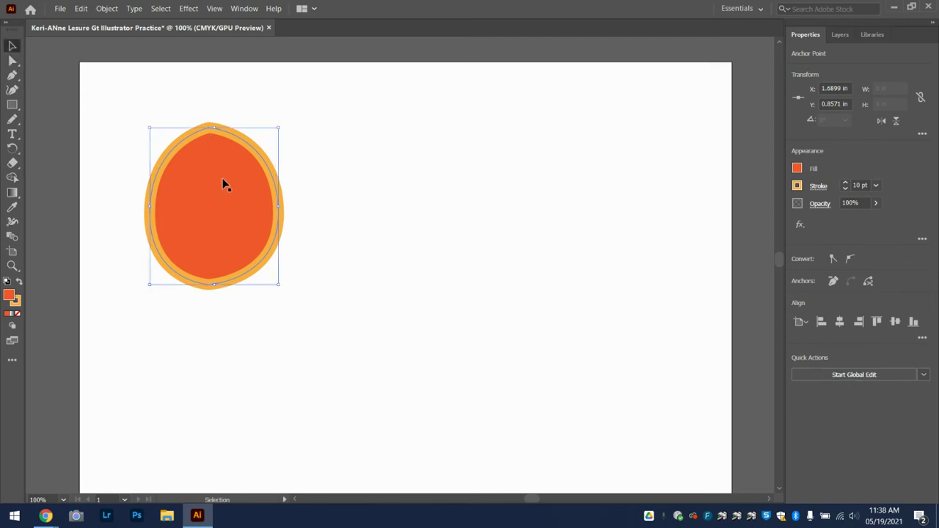
pyautogui.moveTo(224, 179); pyautogui.dragTo(211, 145)
pyautogui.moveTo(270, 259)
pyautogui.mouseDown()
pyautogui.moveTo(405, 332)
pyautogui.moveTo(436, 383)
pyautogui.moveTo(359, 426)
pyautogui.moveTo(297, 431)
pyautogui.moveTo(490, 448)
pyautogui.mouseUp()
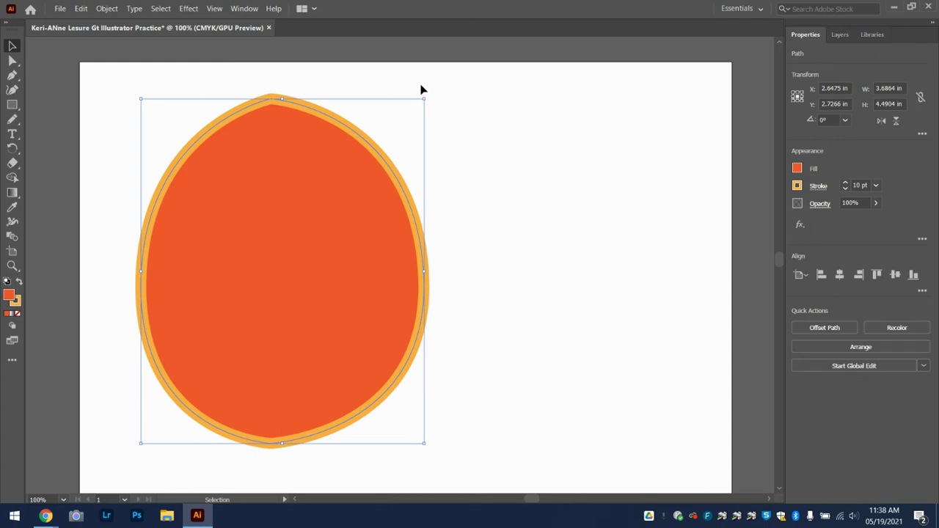
# Rotate the egg onto its side to 277.85° and move it toward the artboard's centre
pyautogui.moveTo(429, 96); pyautogui.dragTo(383, 319)
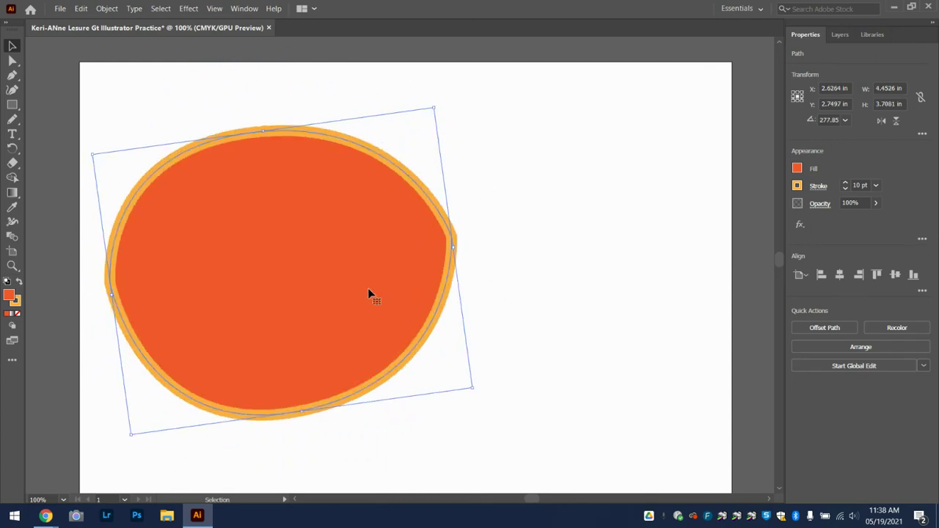
pyautogui.rightClick(343, 247)
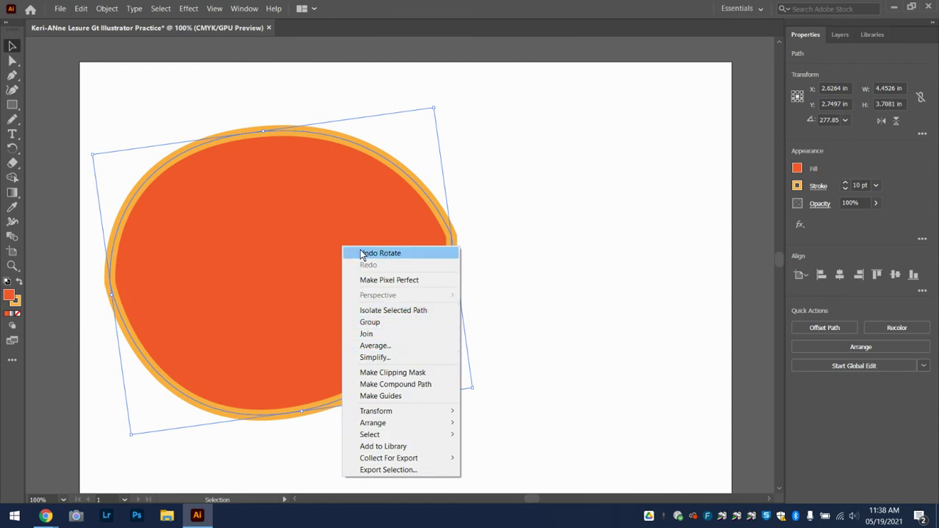
pyautogui.moveTo(392, 423)
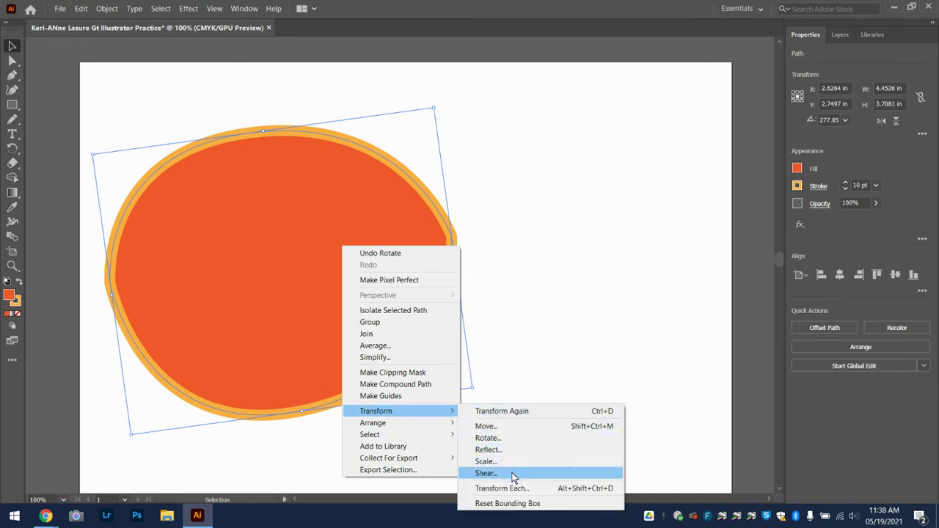
pyautogui.click(474, 185)
pyautogui.click(474, 185)
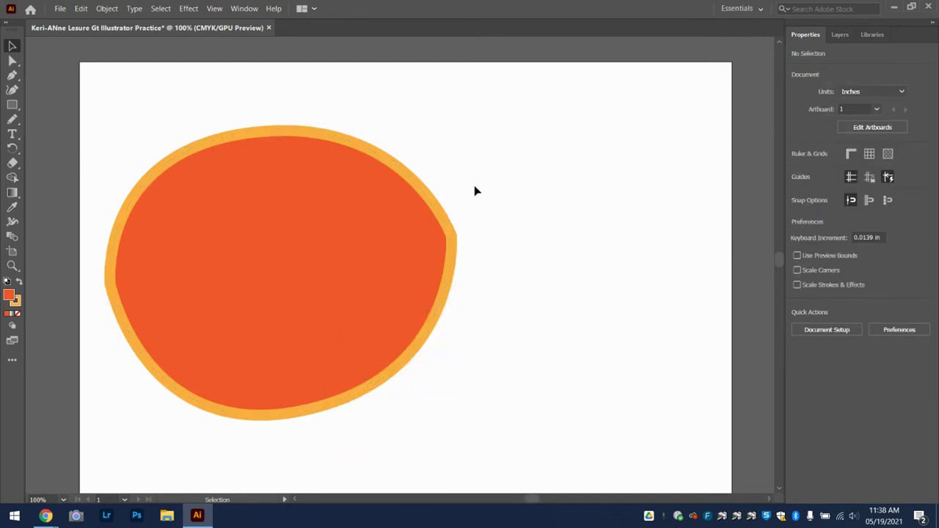
pyautogui.moveTo(342, 233); pyautogui.dragTo(455, 215)
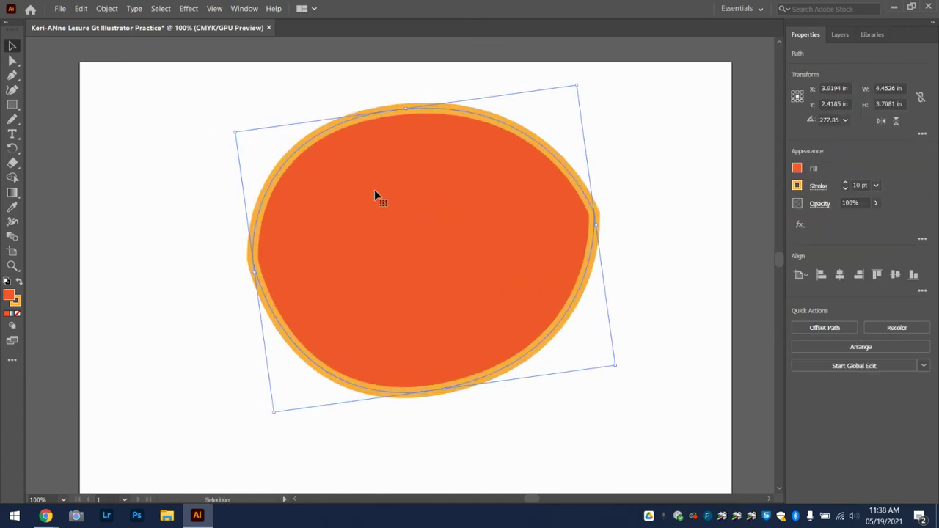
pyautogui.click(12, 61)
pyautogui.moveTo(253, 264); pyautogui.dragTo(254, 261)
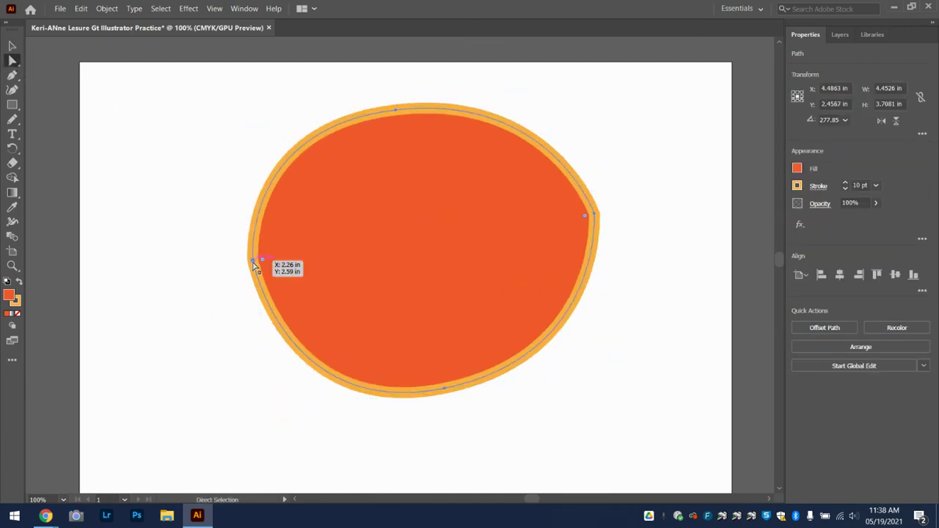
pyautogui.click(253, 261)
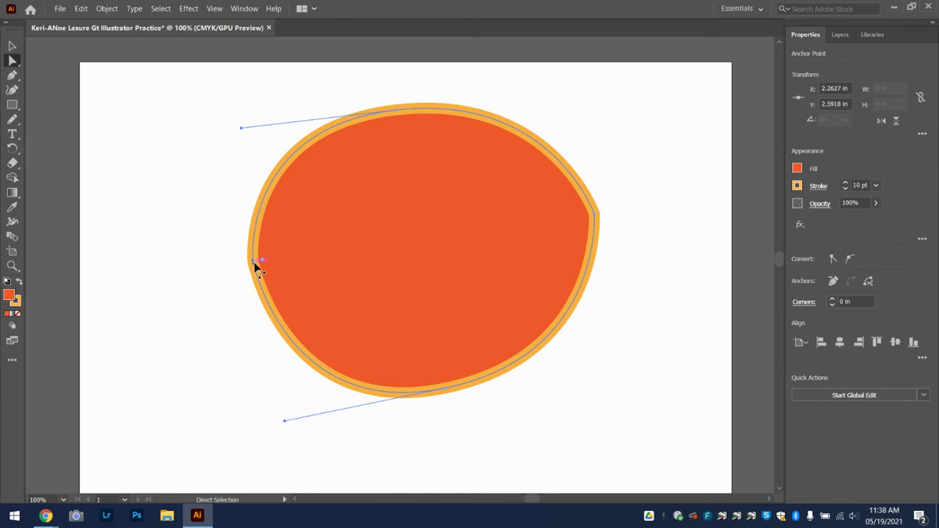
pyautogui.click(254, 262)
pyautogui.moveTo(253, 265)
pyautogui.mouseDown()
pyautogui.moveTo(257, 274)
pyautogui.moveTo(277, 268)
pyautogui.moveTo(212, 268)
pyautogui.moveTo(268, 265)
pyautogui.mouseUp()
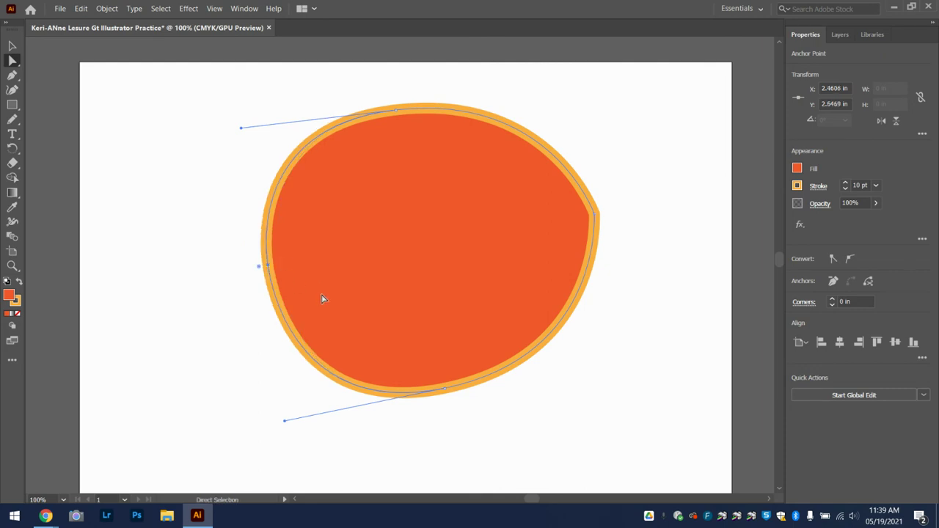
pyautogui.moveTo(286, 423)
pyautogui.mouseDown()
pyautogui.moveTo(285, 400)
pyautogui.moveTo(279, 410)
pyautogui.mouseUp()
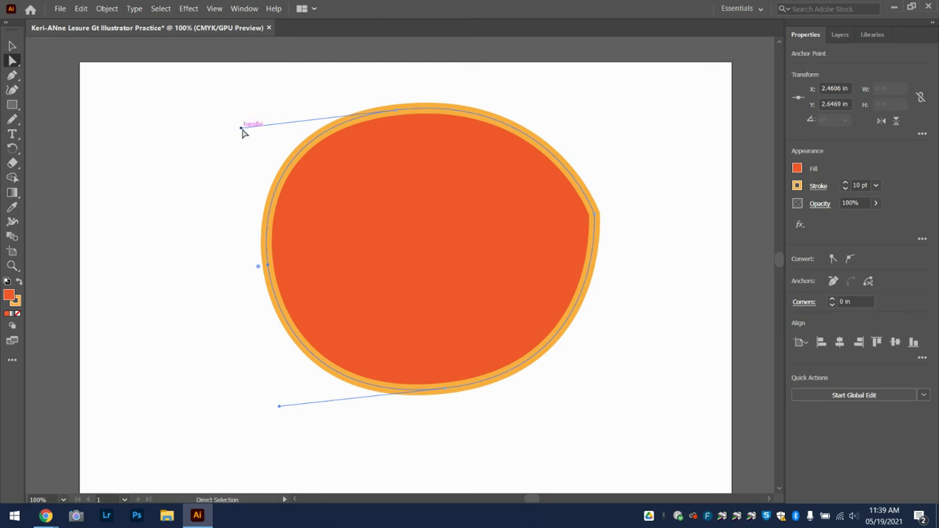
pyautogui.moveTo(241, 129); pyautogui.dragTo(270, 115)
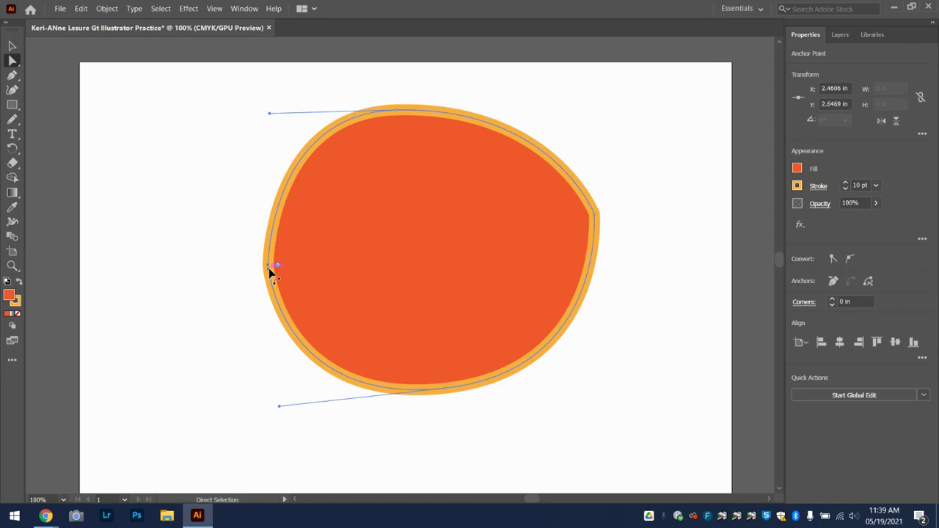
pyautogui.click(15, 47)
pyautogui.moveTo(477, 265); pyautogui.dragTo(332, 240)
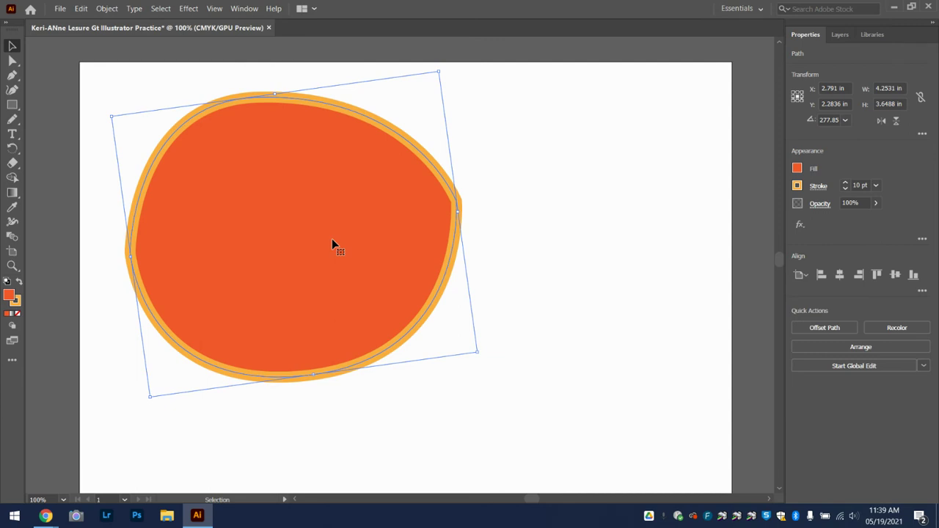
pyautogui.moveTo(332, 240); pyautogui.dragTo(309, 241)
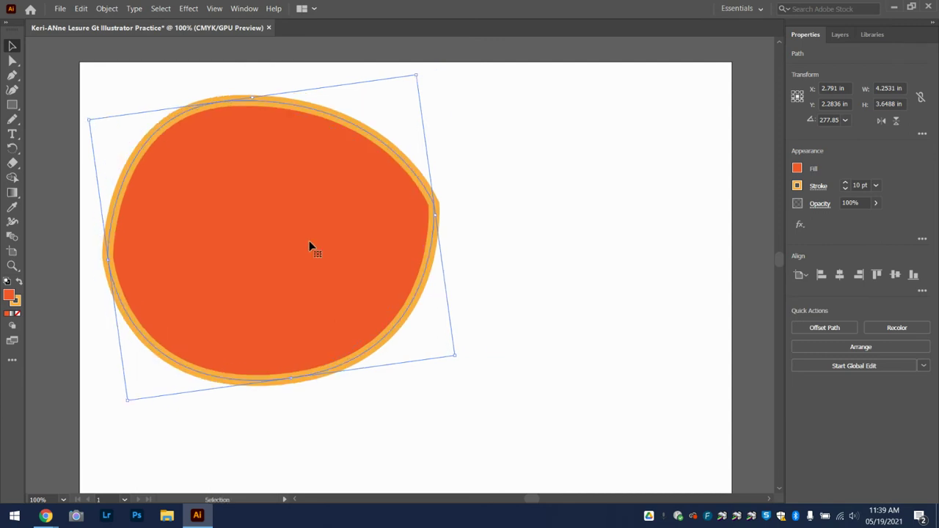
pyautogui.click(555, 162)
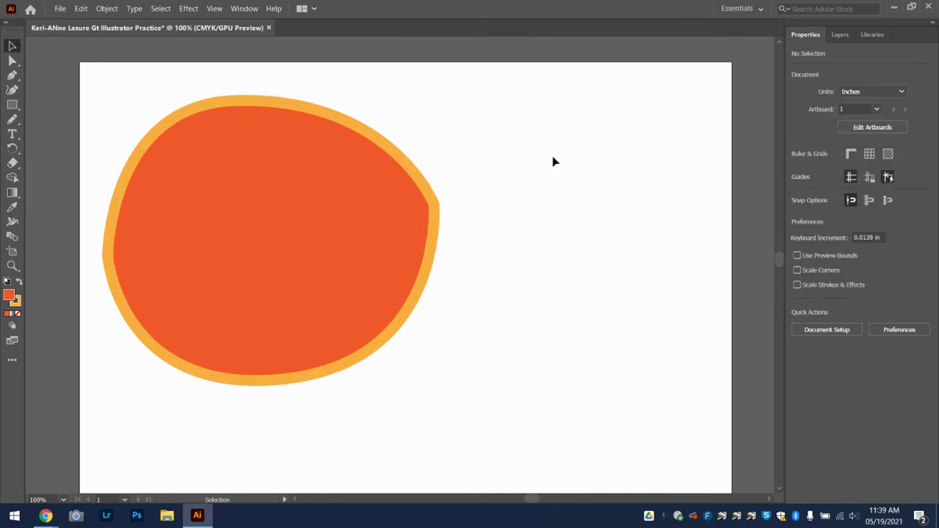
# Draw a smaller curved, closed wedge shape with the Pen tool to the right of the egg
pyautogui.click(12, 75)
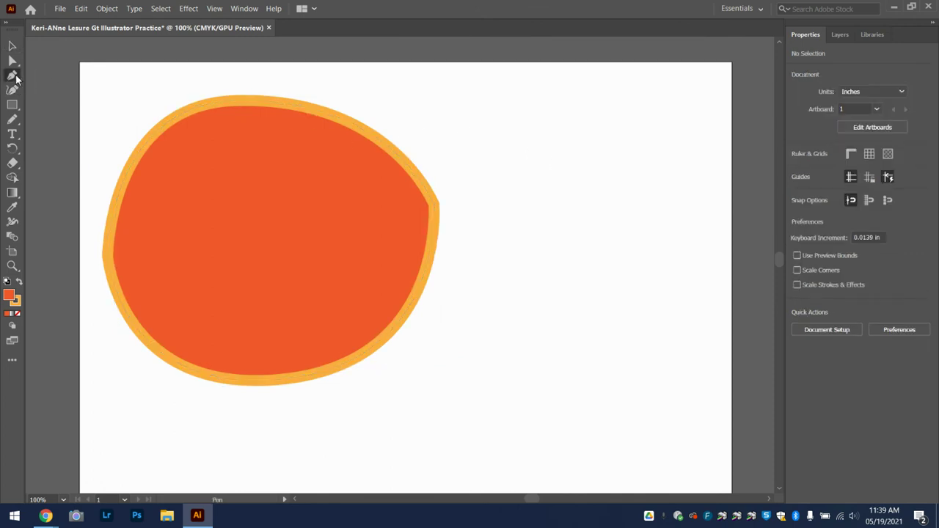
pyautogui.click(571, 128)
pyautogui.moveTo(571, 231); pyautogui.dragTo(632, 336)
pyautogui.click(660, 179)
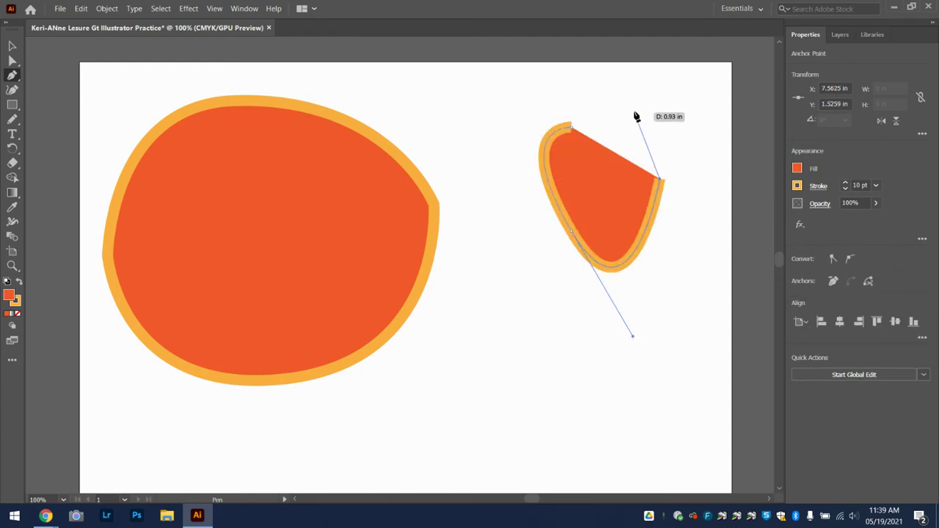
pyautogui.moveTo(571, 128); pyautogui.dragTo(531, 134)
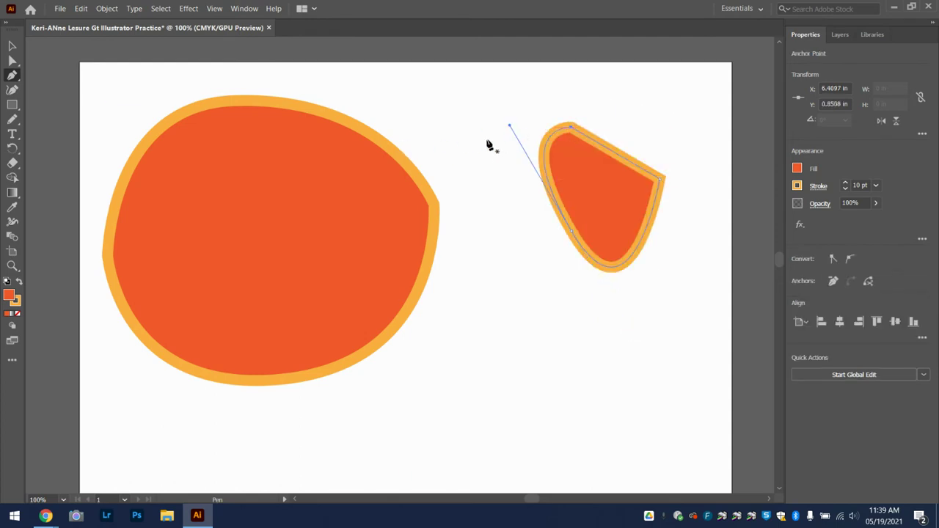
pyautogui.click(12, 118)
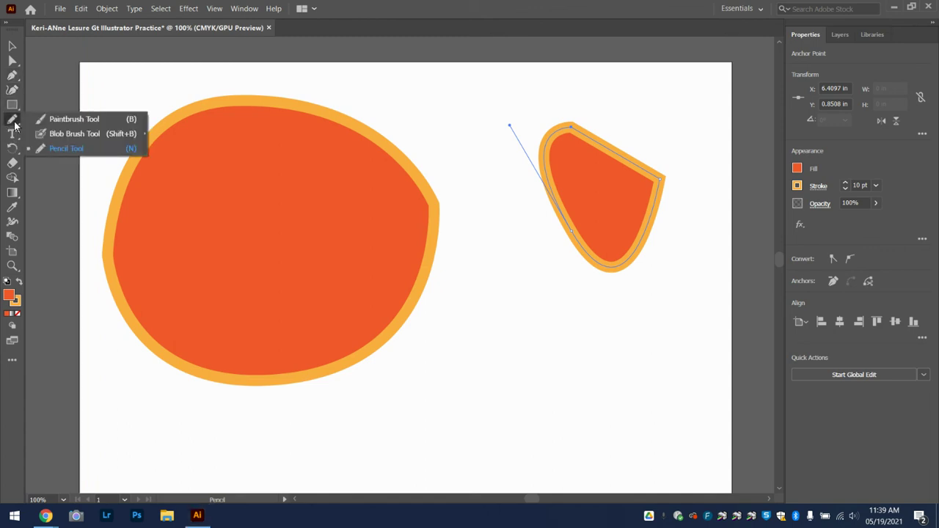
# Paint a long freehand S-shaped stroke with the Paintbrush below the wedge
pyautogui.click(104, 120)
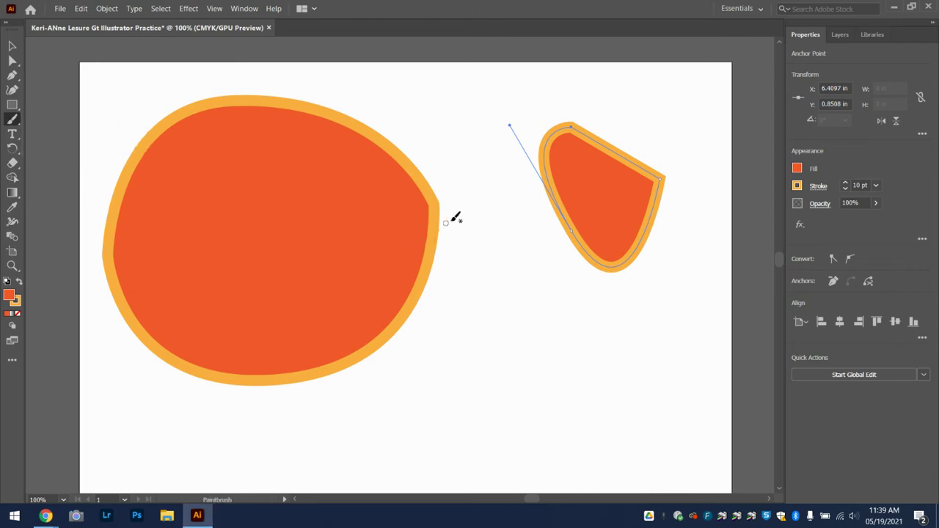
pyautogui.scroll(-3, 535, 272)
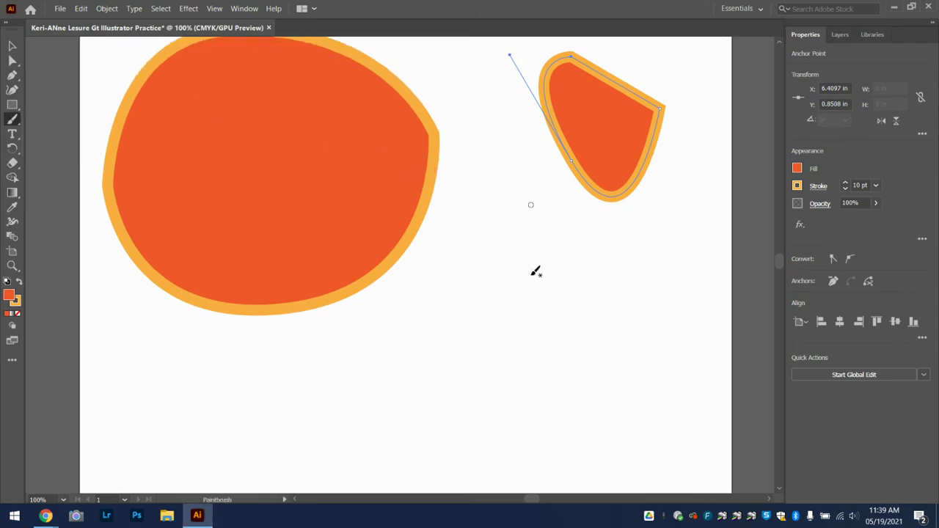
pyautogui.scroll(-1, 535, 272)
pyautogui.moveTo(563, 202)
pyautogui.mouseDown()
pyautogui.moveTo(540, 186)
pyautogui.moveTo(483, 190)
pyautogui.moveTo(510, 241)
pyautogui.moveTo(584, 293)
pyautogui.moveTo(552, 342)
pyautogui.moveTo(405, 311)
pyautogui.moveTo(369, 392)
pyautogui.moveTo(499, 447)
pyautogui.moveTo(627, 384)
pyautogui.moveTo(641, 302)
pyautogui.mouseUp()
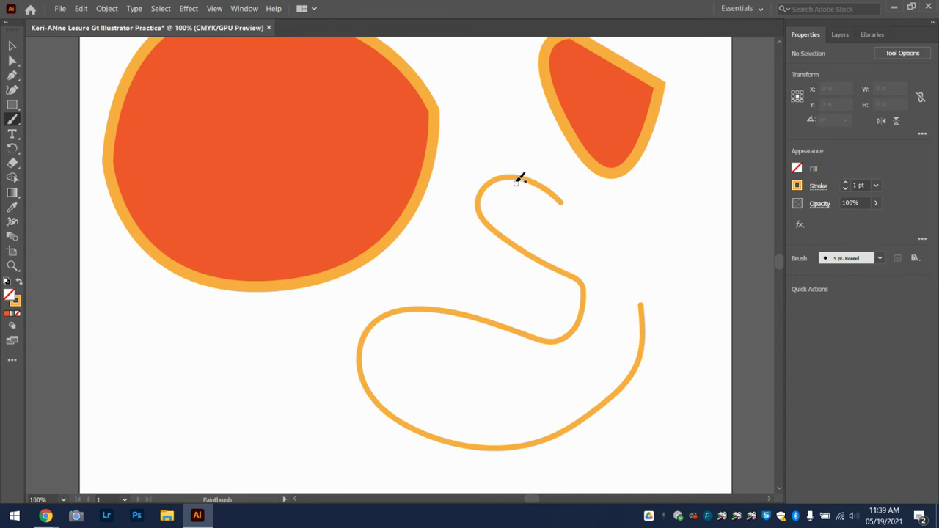
# Select the S stroke and shift it slightly right and down
pyautogui.click(11, 47)
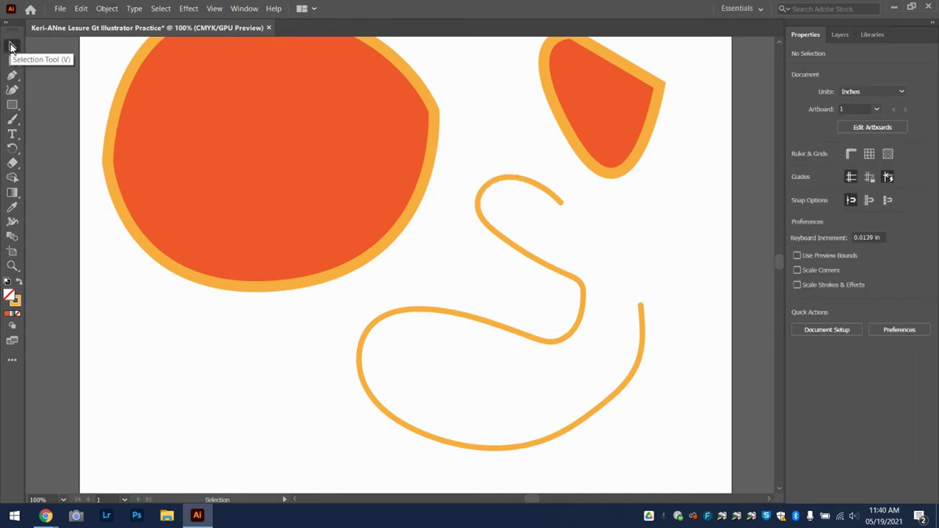
pyautogui.click(497, 188)
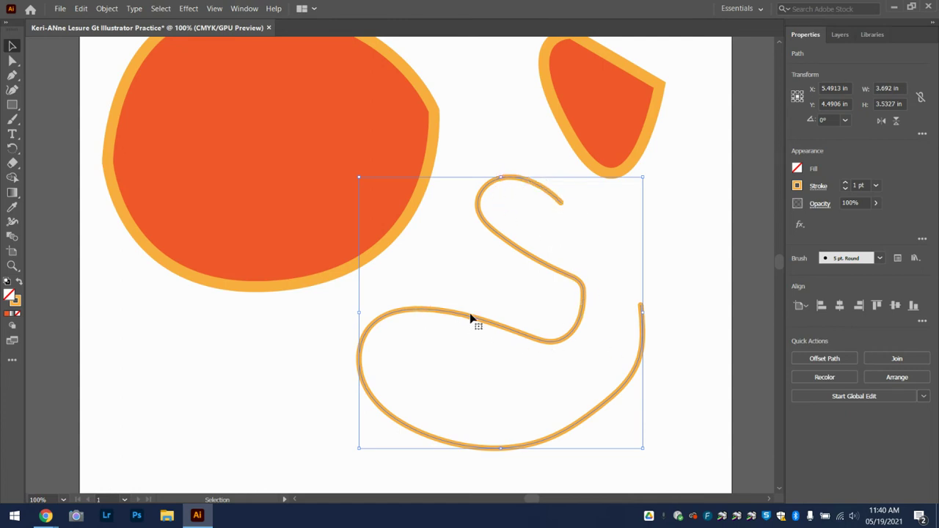
pyautogui.moveTo(474, 318)
pyautogui.mouseDown()
pyautogui.moveTo(474, 274)
pyautogui.moveTo(488, 328)
pyautogui.mouseUp()
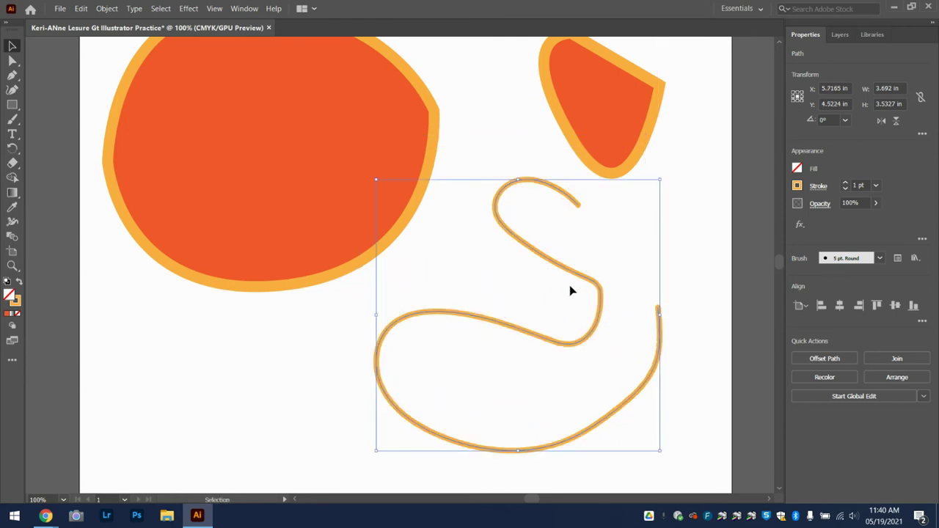
# Give the S stroke a darker orange-red outline, leaving its fill set to None
pyautogui.click(798, 168)
pyautogui.click(742, 212)
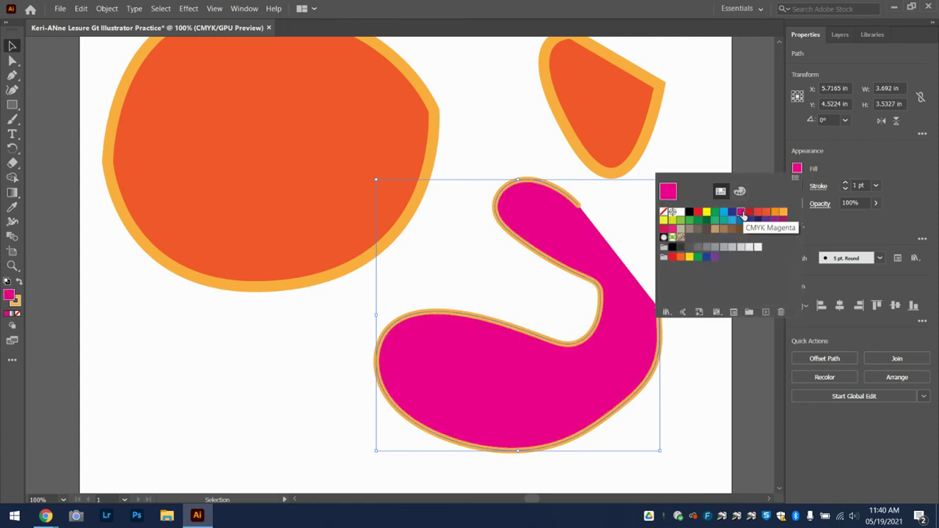
pyautogui.click(798, 186)
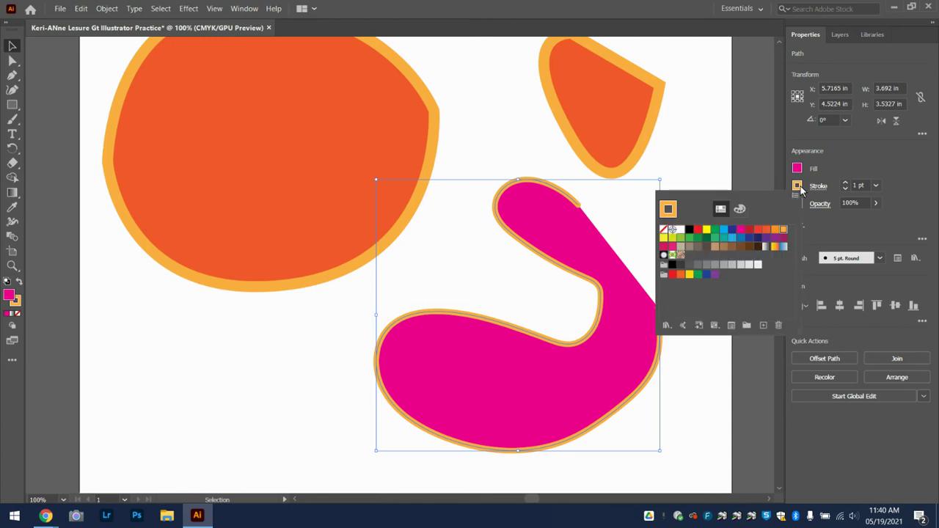
pyautogui.click(767, 232)
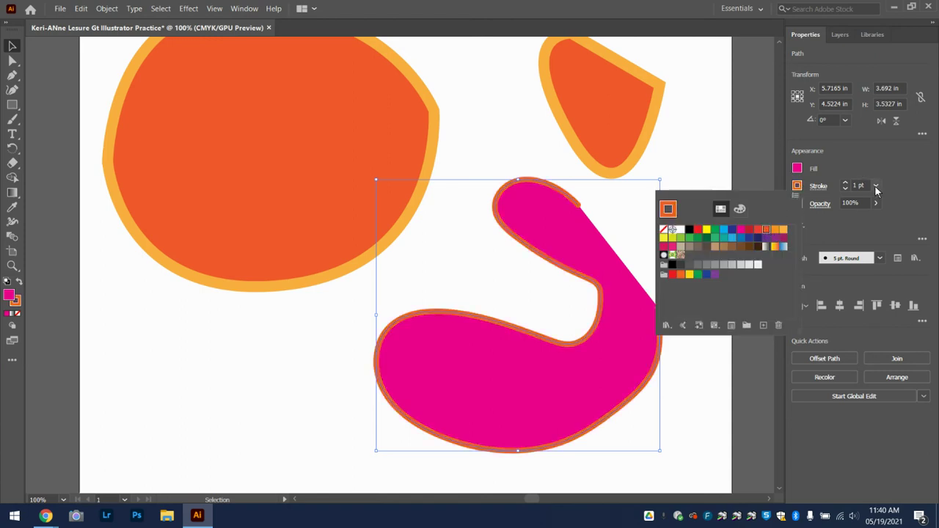
pyautogui.click(797, 169)
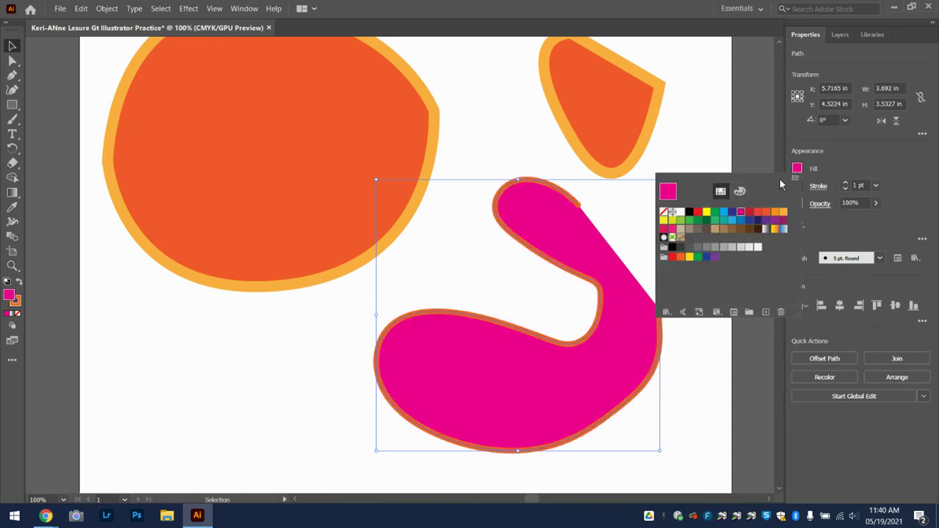
pyautogui.click(664, 212)
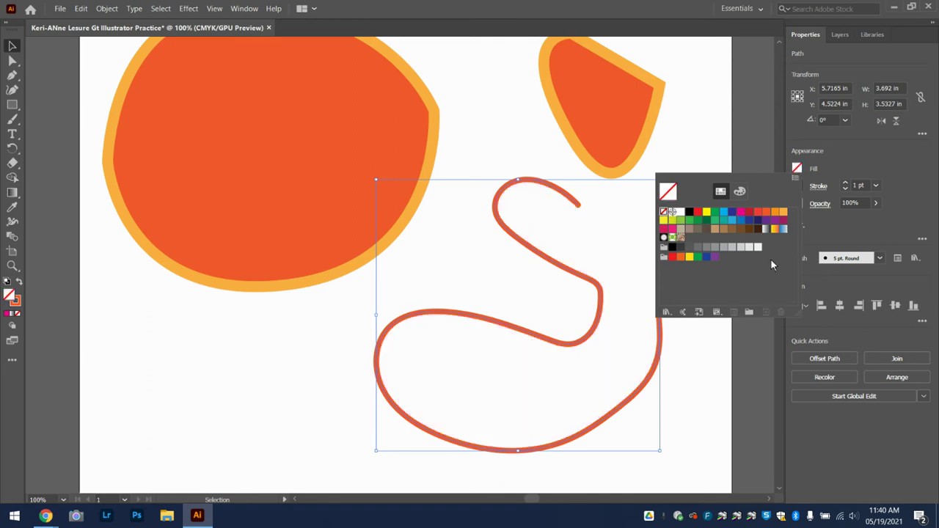
pyautogui.click(875, 186)
# Change the S stroke weight to 20 pt, then thin it to 5 pt
pyautogui.click(876, 187)
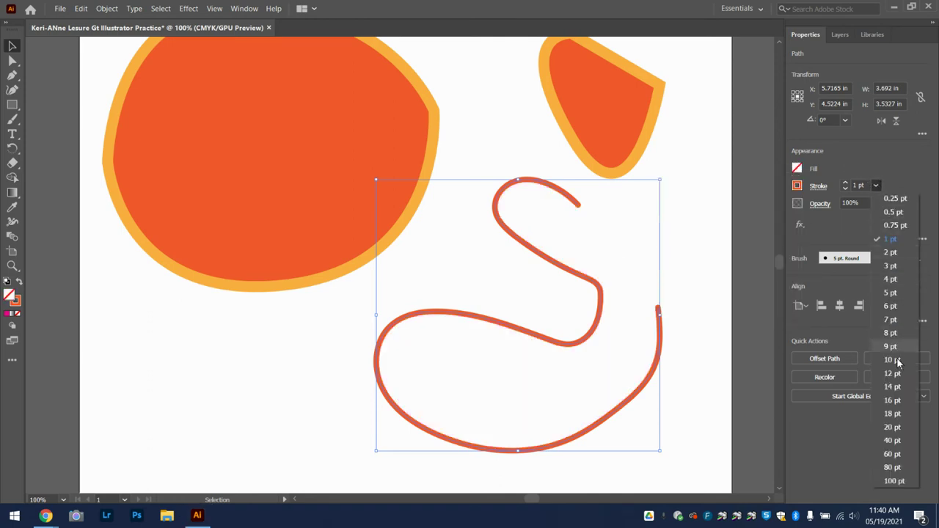
pyautogui.click(893, 426)
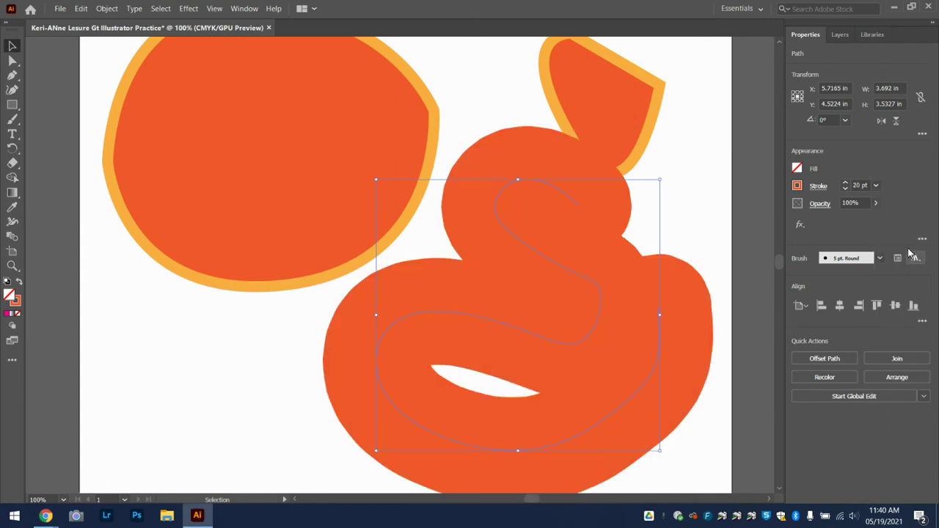
pyautogui.click(876, 186)
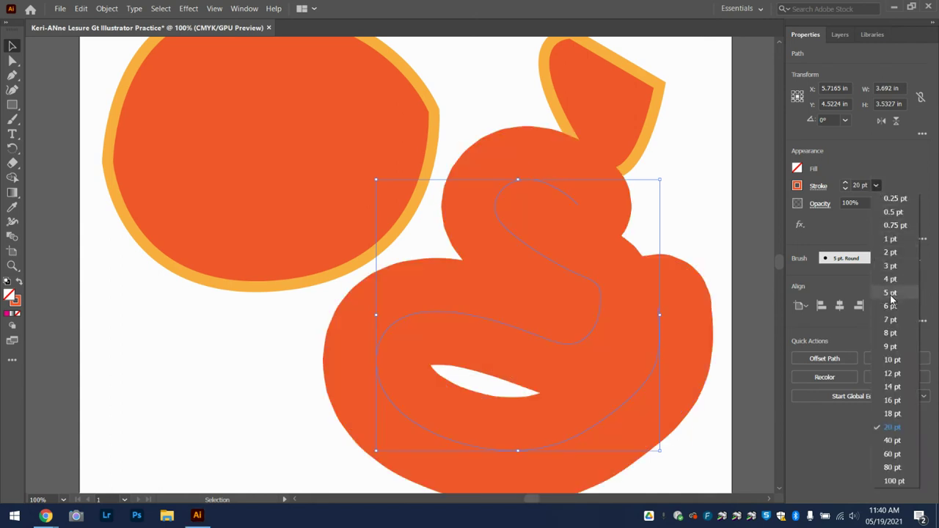
pyautogui.click(891, 293)
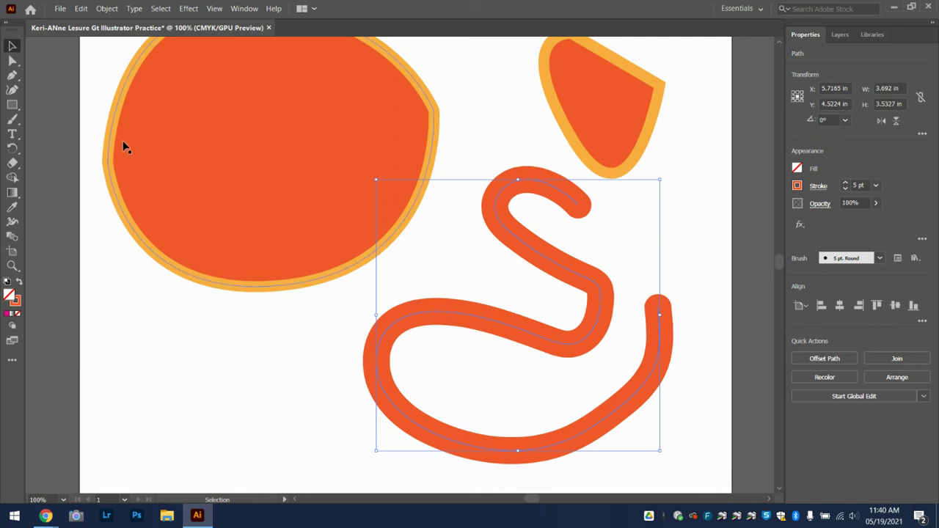
pyautogui.moveTo(12, 120)
pyautogui.mouseDown()
pyautogui.moveTo(48, 124)
pyautogui.moveTo(64, 148)
pyautogui.mouseUp()
# Draw a small pencil S at the lower left and reshape its top curve
pyautogui.moveTo(174, 311)
pyautogui.mouseDown()
pyautogui.moveTo(136, 313)
pyautogui.moveTo(142, 354)
pyautogui.moveTo(193, 356)
pyautogui.moveTo(185, 394)
pyautogui.moveTo(132, 397)
pyautogui.mouseUp()
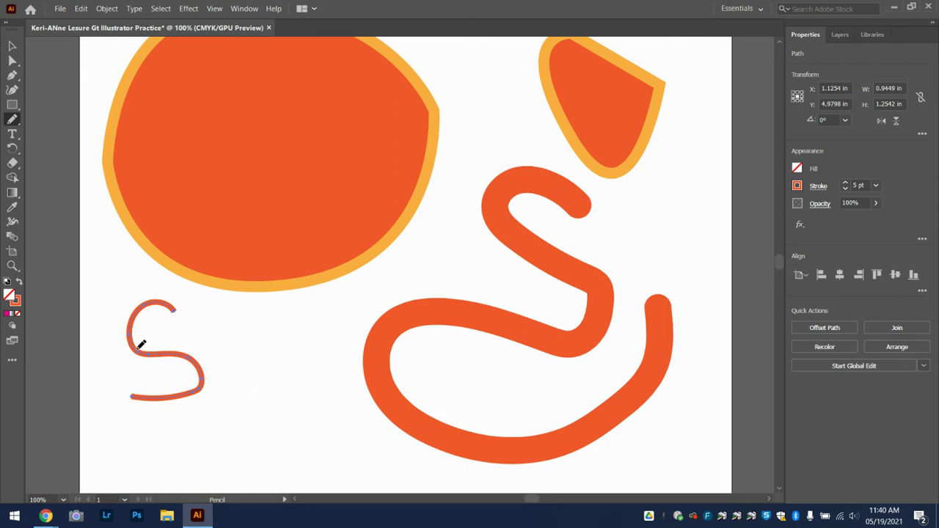
pyautogui.click(13, 62)
pyautogui.moveTo(152, 312); pyautogui.dragTo(201, 324)
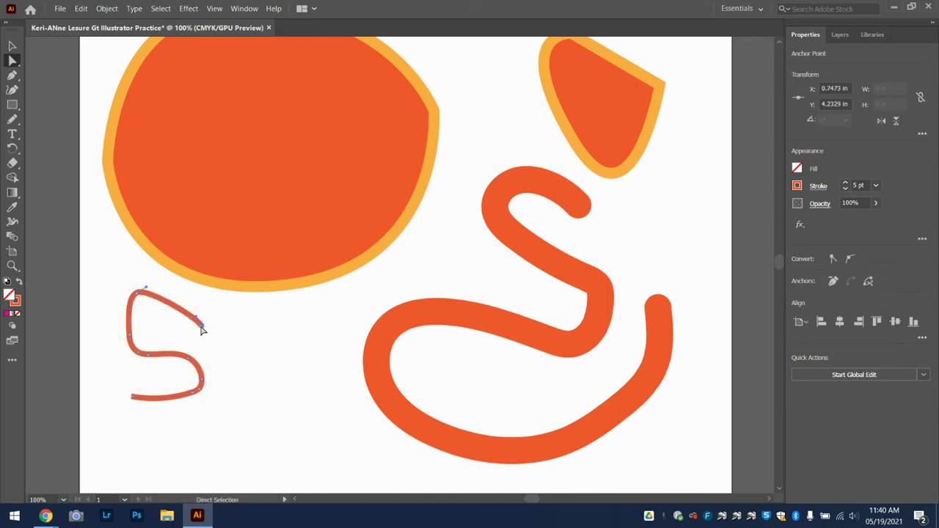
# Move the large S up and left, then draw a second small S and undo it
pyautogui.click(515, 331)
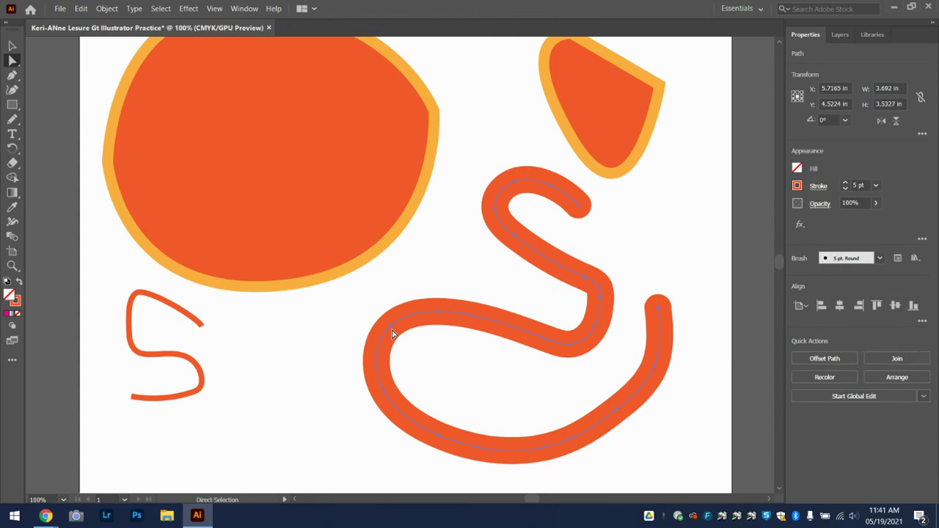
pyautogui.moveTo(392, 330); pyautogui.dragTo(377, 311)
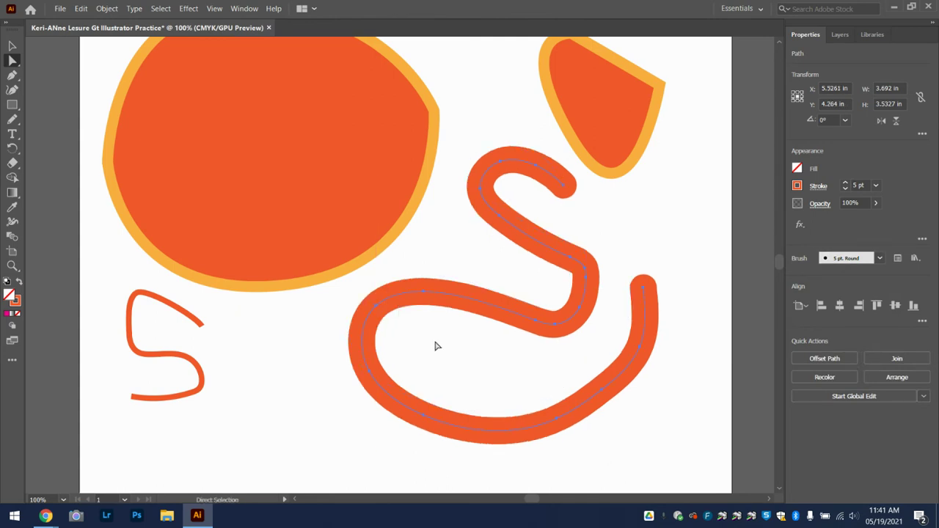
pyautogui.click(202, 361)
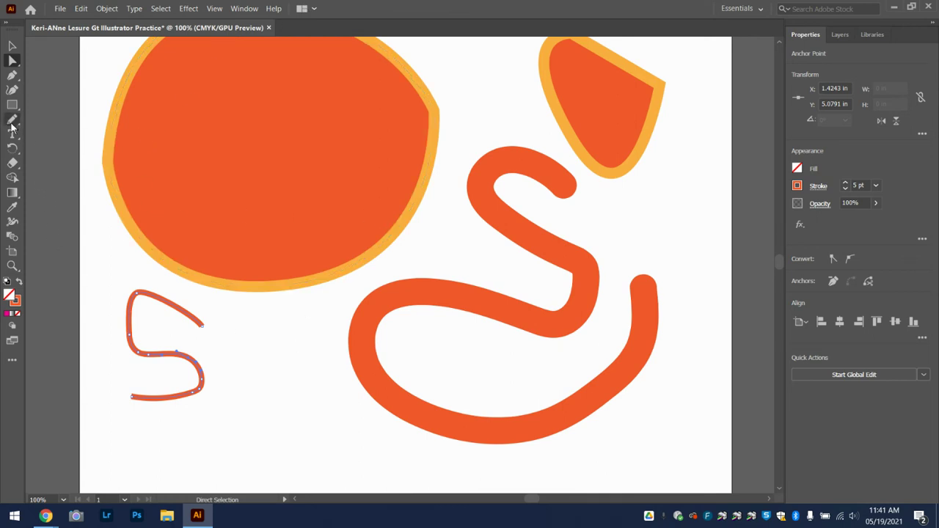
pyautogui.press('n')
pyautogui.moveTo(290, 324)
pyautogui.mouseDown()
pyautogui.moveTo(287, 354)
pyautogui.moveTo(243, 436)
pyautogui.moveTo(330, 445)
pyautogui.mouseUp()
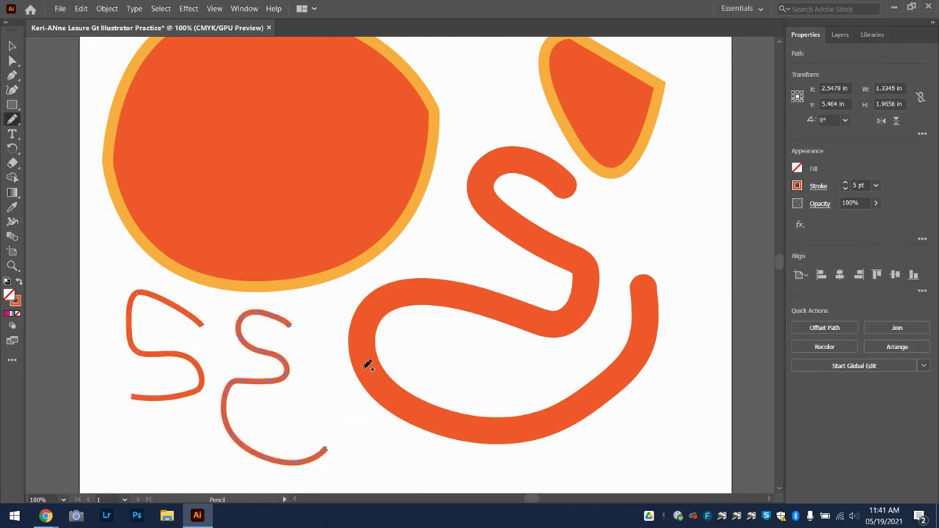
pyautogui.hotkey('ctrl', 'z')
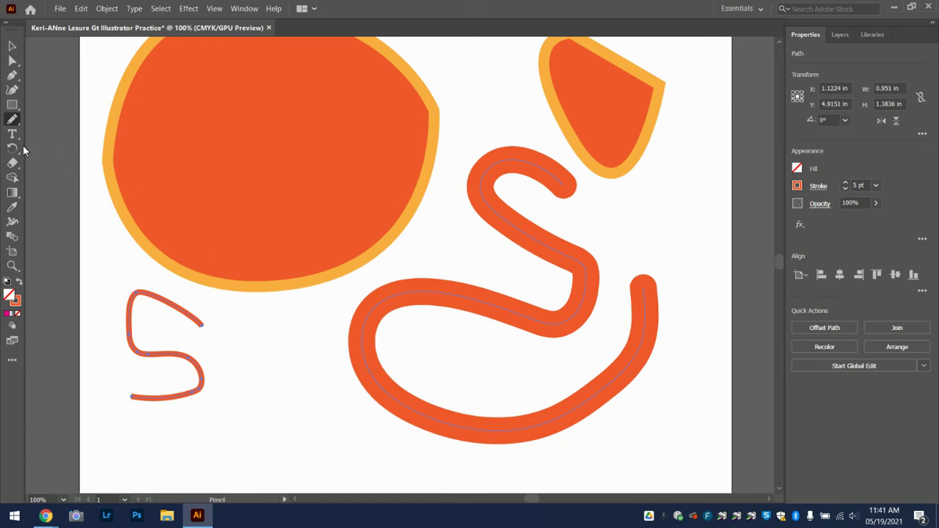
# Draw a small rectangle to the right of the small S
pyautogui.click(13, 106)
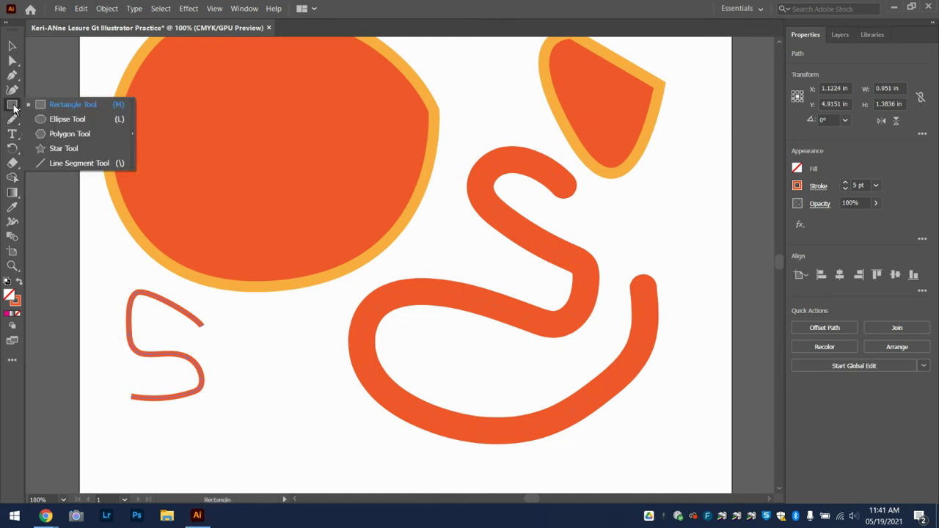
pyautogui.click(70, 111)
pyautogui.moveTo(238, 330); pyautogui.dragTo(312, 391)
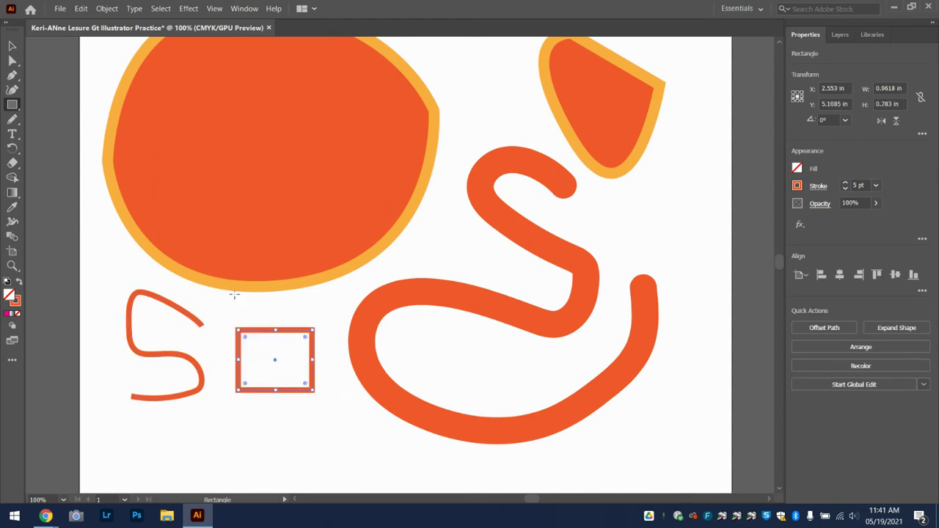
# Draw an ellipse below the small S, then select only the small rectangle
pyautogui.click(13, 105)
pyautogui.click(53, 122)
pyautogui.moveTo(201, 412); pyautogui.dragTo(298, 478)
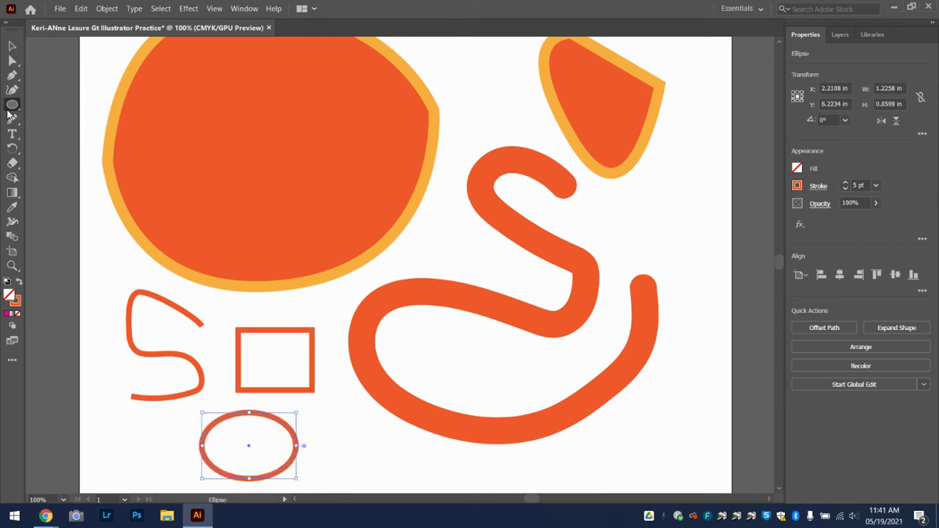
pyautogui.click(11, 46)
pyautogui.click(269, 399)
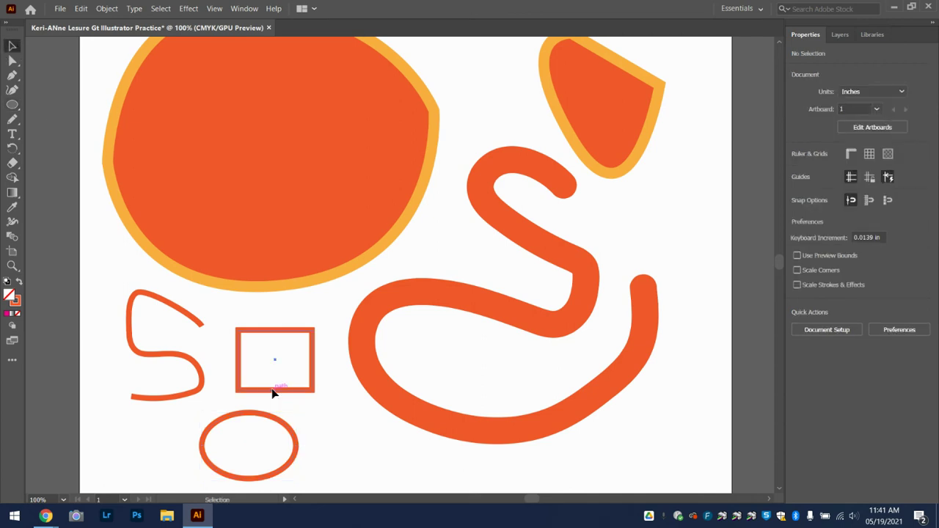
pyautogui.click(273, 390)
# Fill the small rectangle with dark red, then bring up the Intro to Illustrator: Practice Google Doc
pyautogui.click(798, 170)
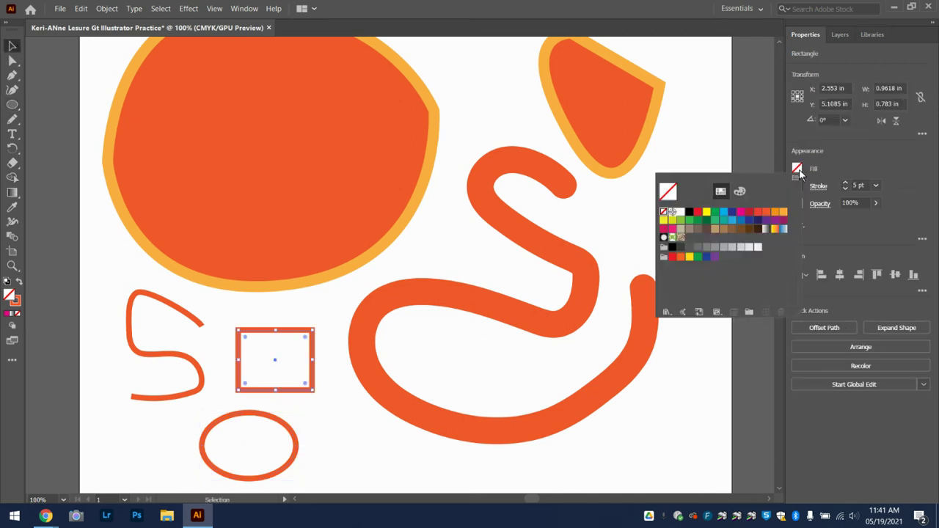
pyautogui.click(749, 212)
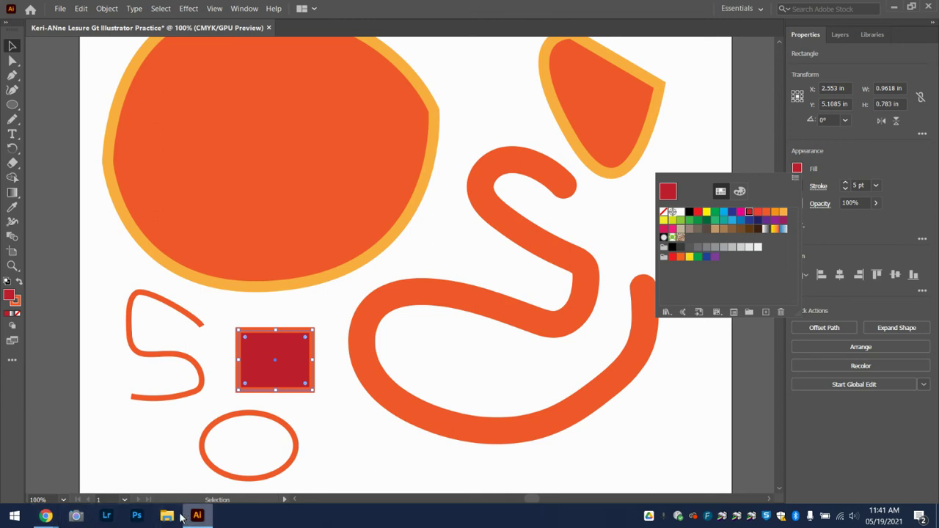
pyautogui.moveTo(45, 516)
pyautogui.click(93, 463)
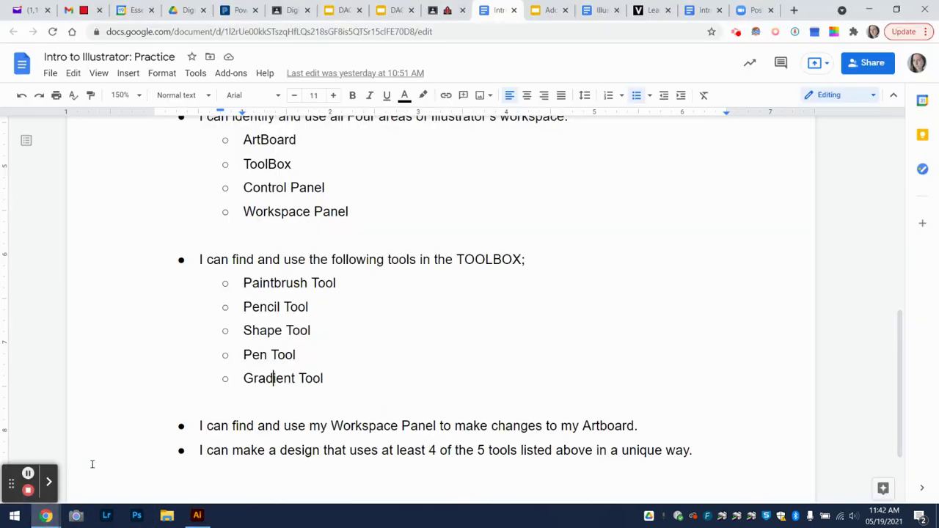
# Check the Pen Tool entry in the practice checklist and return to Illustrator
pyautogui.click(251, 356)
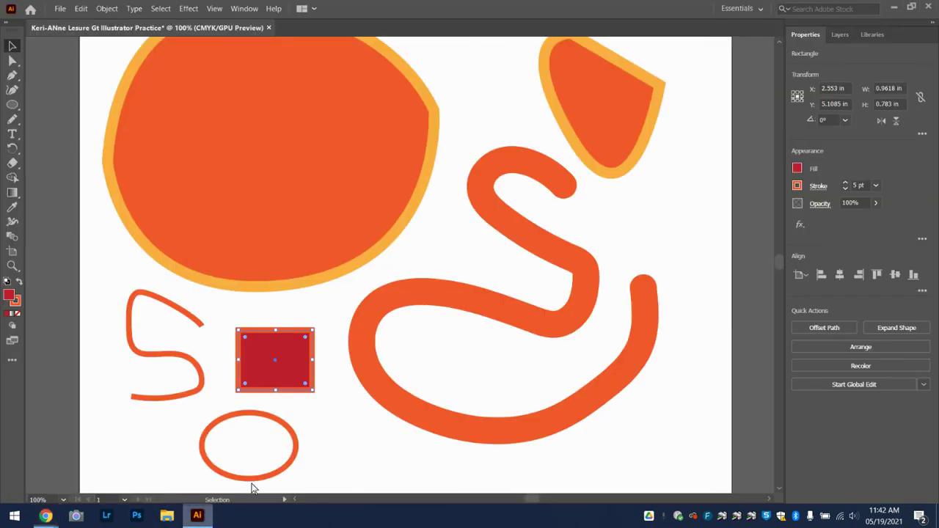
pyautogui.click(197, 515)
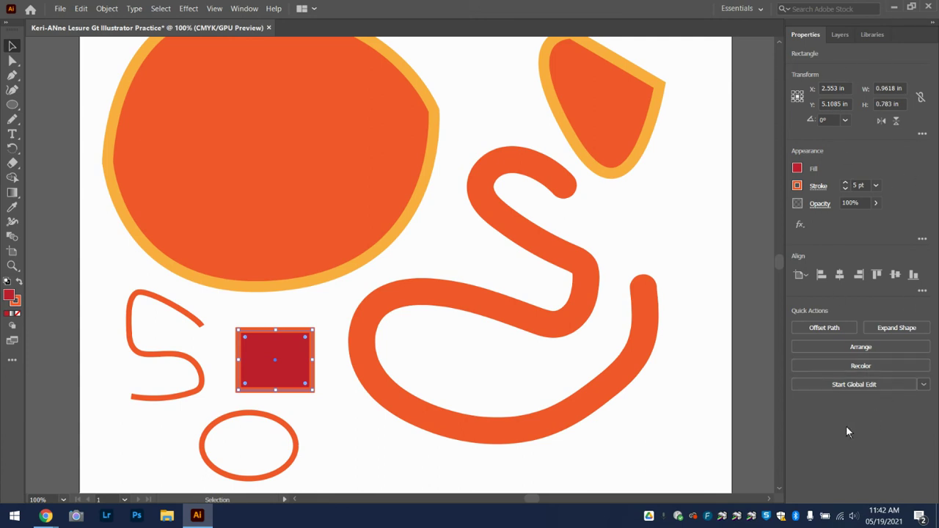
# Move the large orange egg slightly right and down so it overlaps the S strokes
pyautogui.click(251, 167)
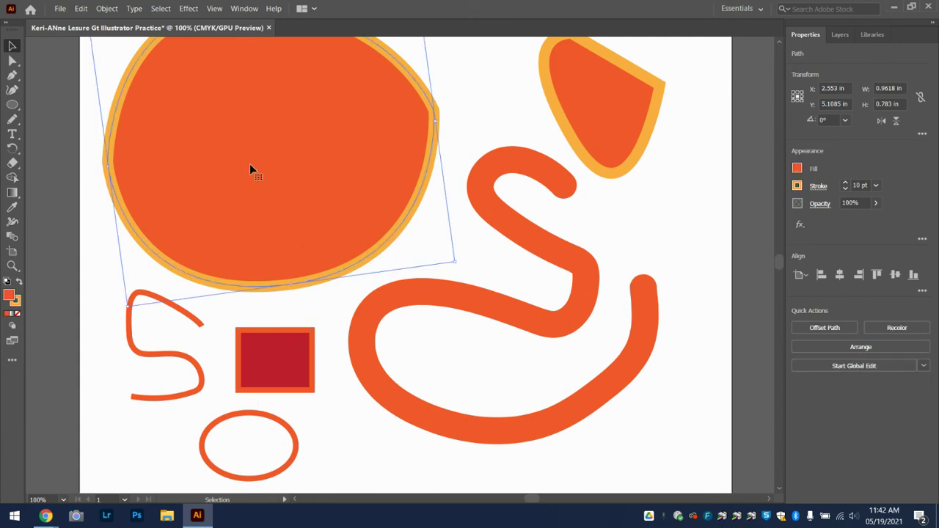
pyautogui.moveTo(250, 170); pyautogui.dragTo(263, 196)
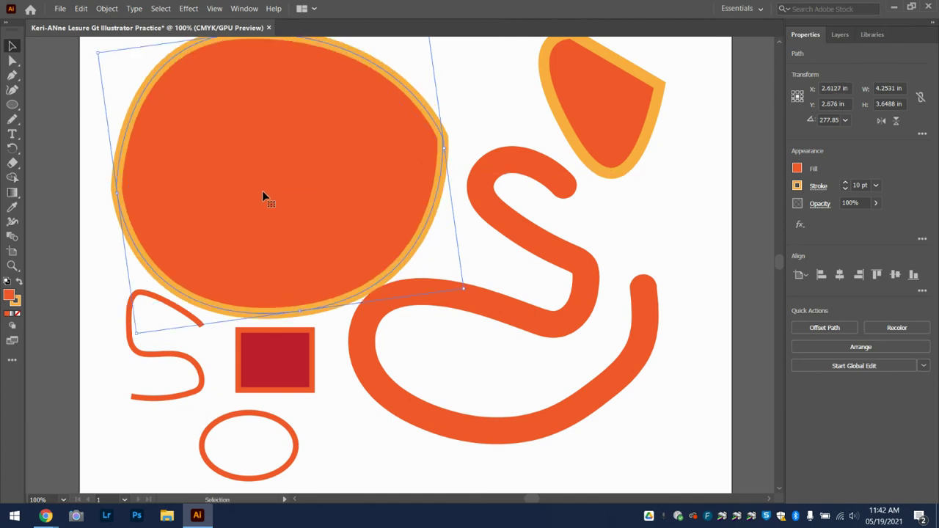
pyautogui.click(12, 192)
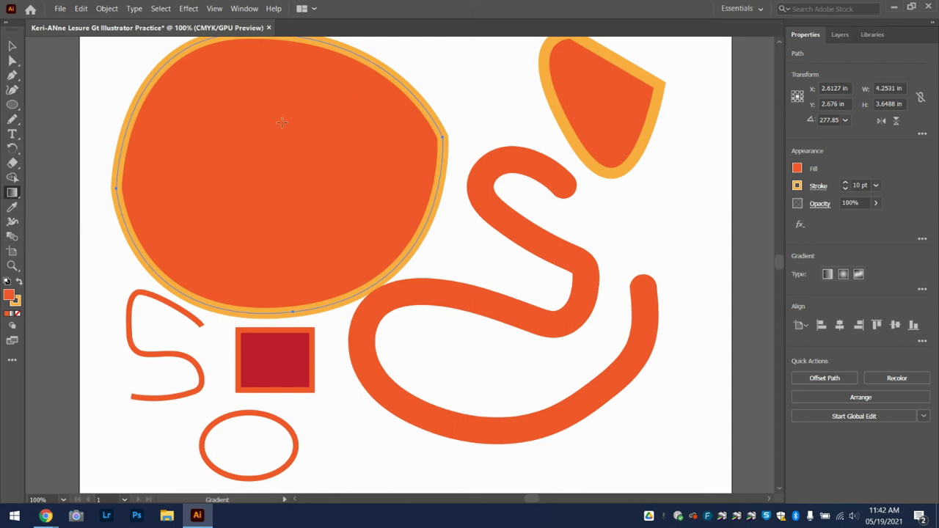
# Apply a gradient to the egg, try Radial and Freeform, then return to Linear
pyautogui.click(310, 173)
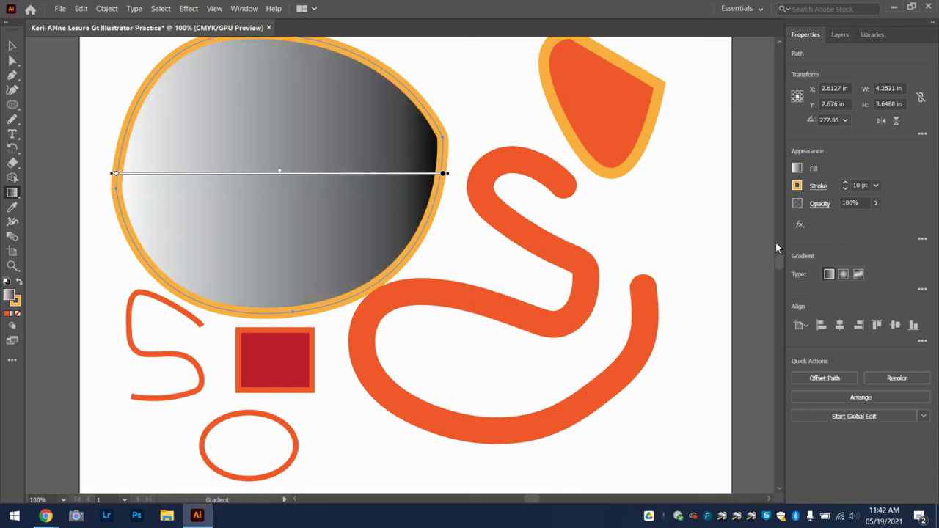
pyautogui.click(844, 275)
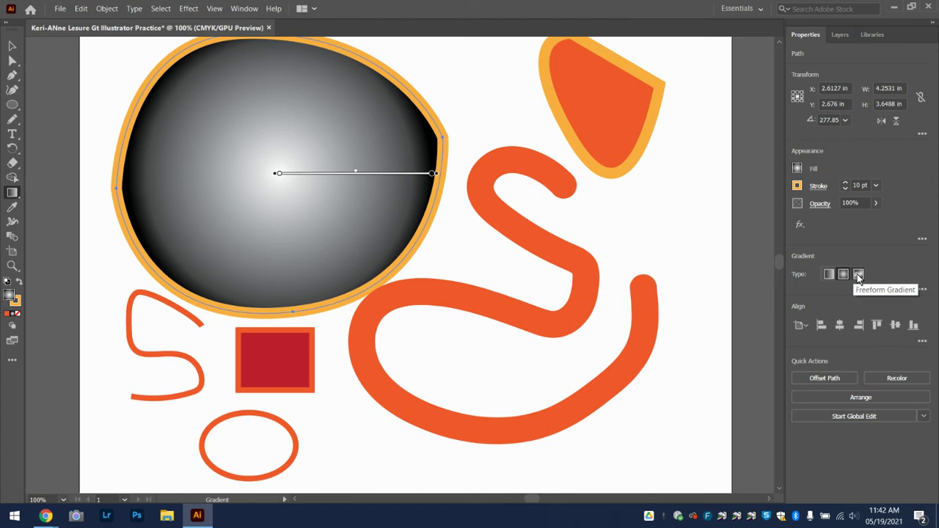
pyautogui.click(859, 275)
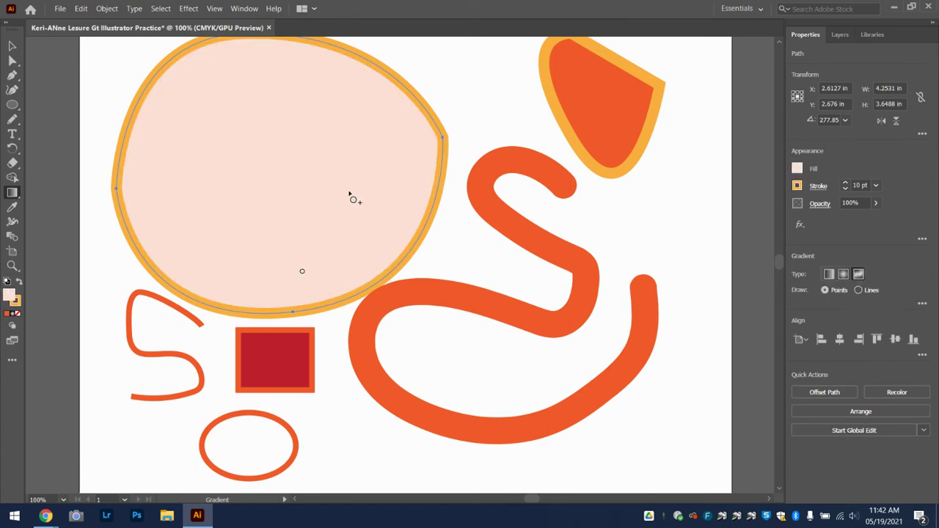
pyautogui.click(311, 154)
pyautogui.click(352, 221)
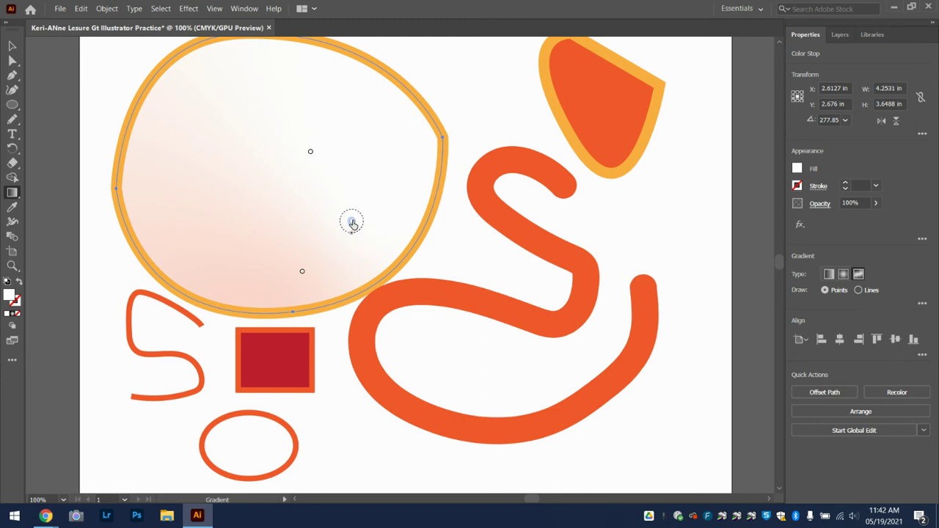
pyautogui.doubleClick(351, 221)
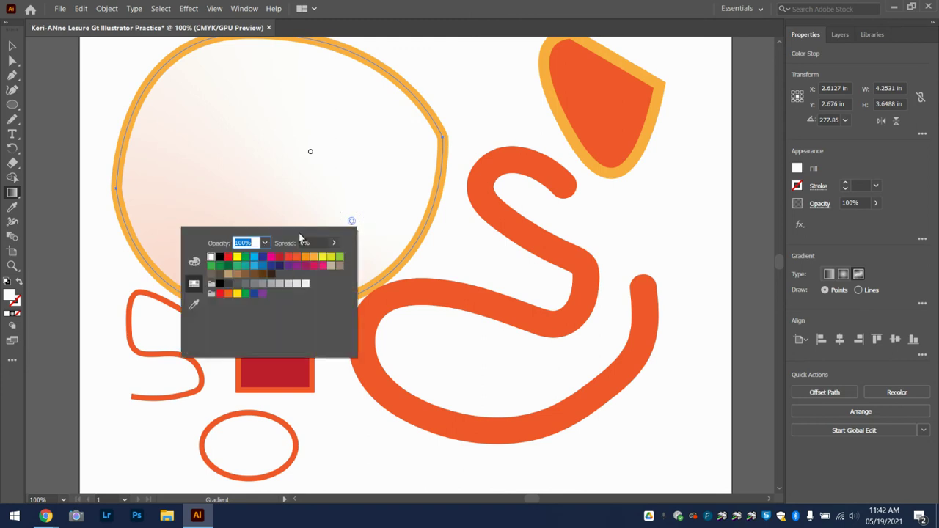
pyautogui.click(319, 176)
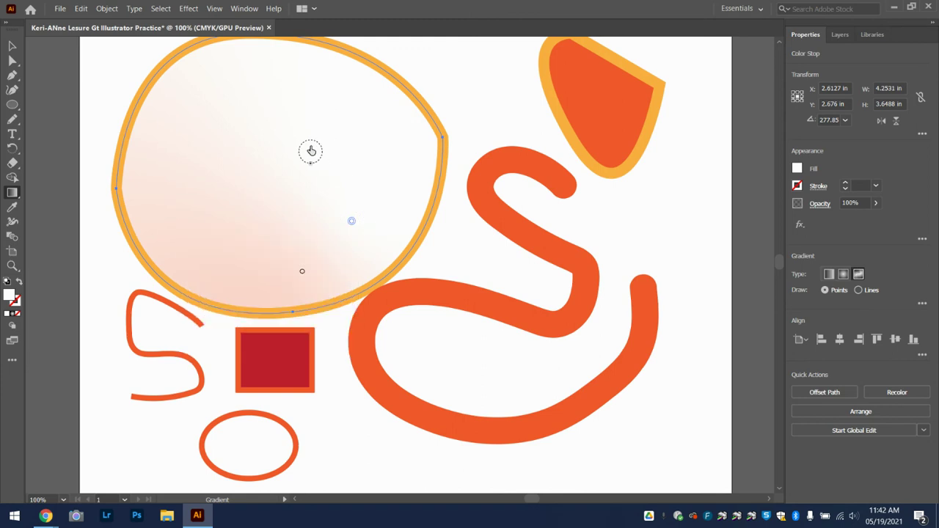
pyautogui.click(829, 274)
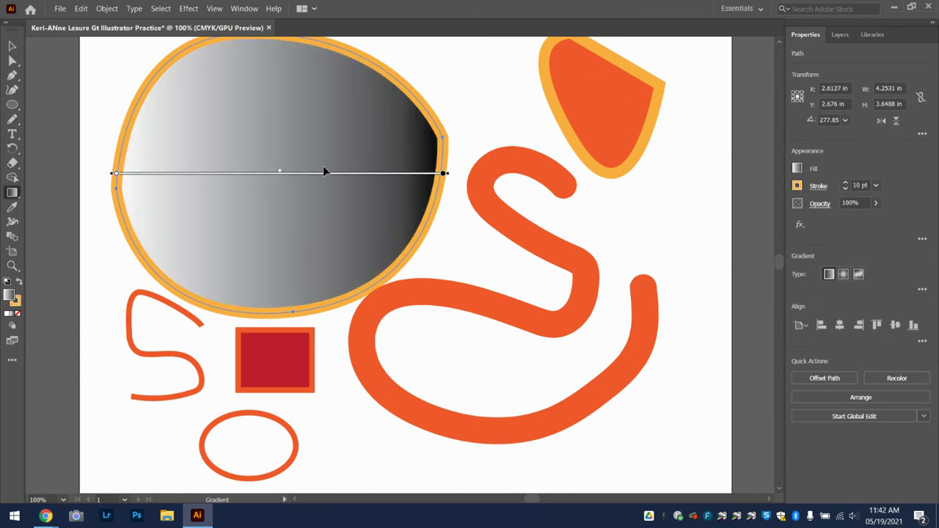
# Set the linear gradient to run from red at the left to orange at the right
pyautogui.click(444, 174)
pyautogui.doubleClick(444, 174)
pyautogui.click(404, 211)
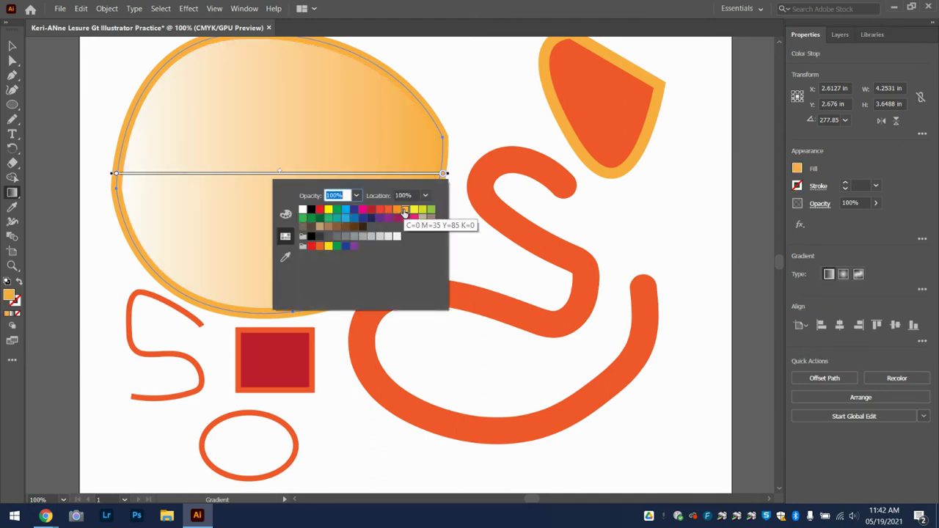
pyautogui.click(116, 174)
pyautogui.doubleClick(116, 174)
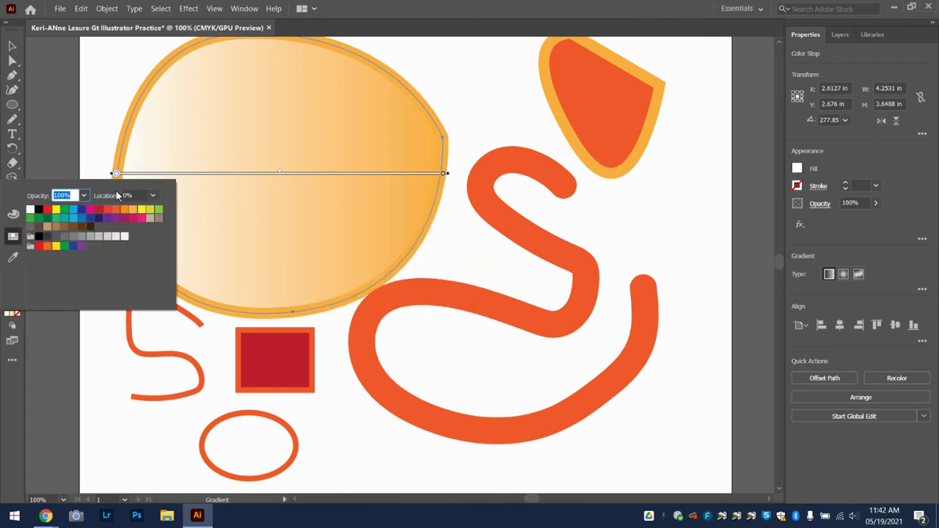
pyautogui.click(98, 210)
pyautogui.click(342, 217)
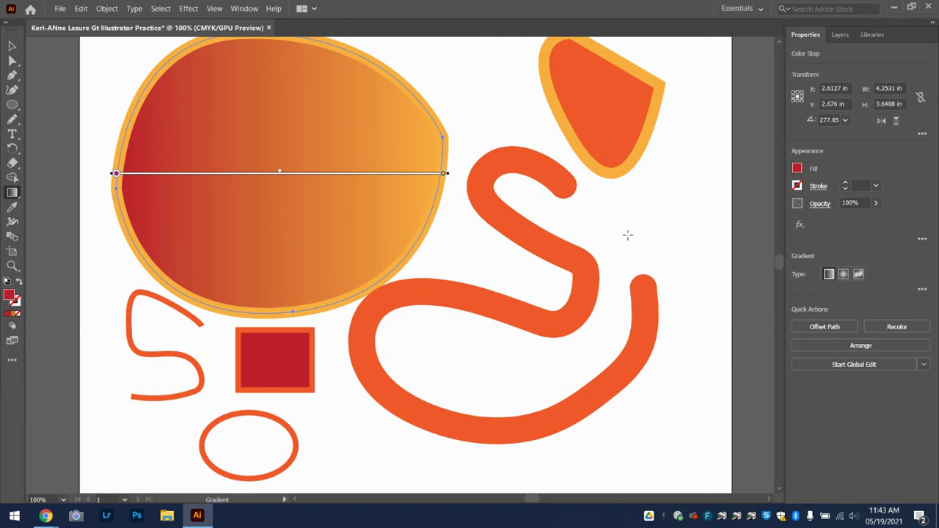
pyautogui.click(841, 35)
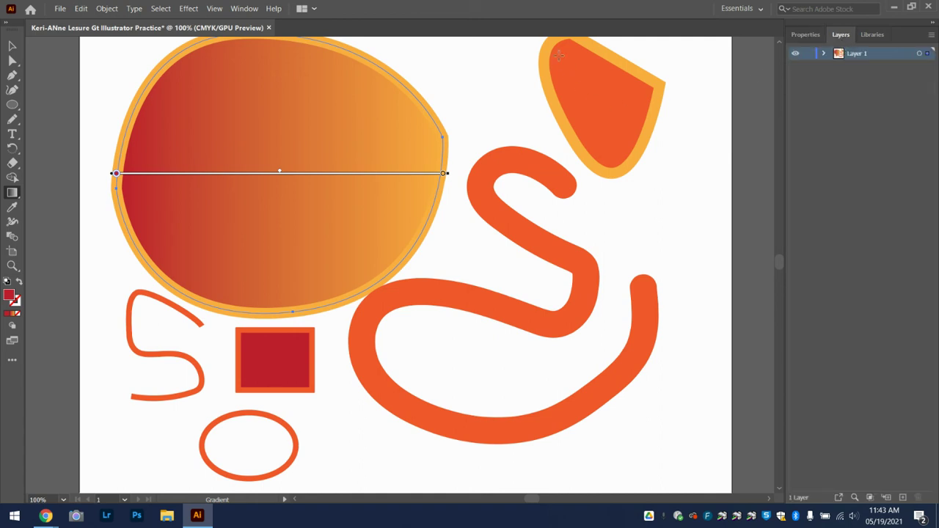
# Fit the artboard in view, hide Layer 1, and add a new Layer 2
pyautogui.hotkey('ctrl', '0')
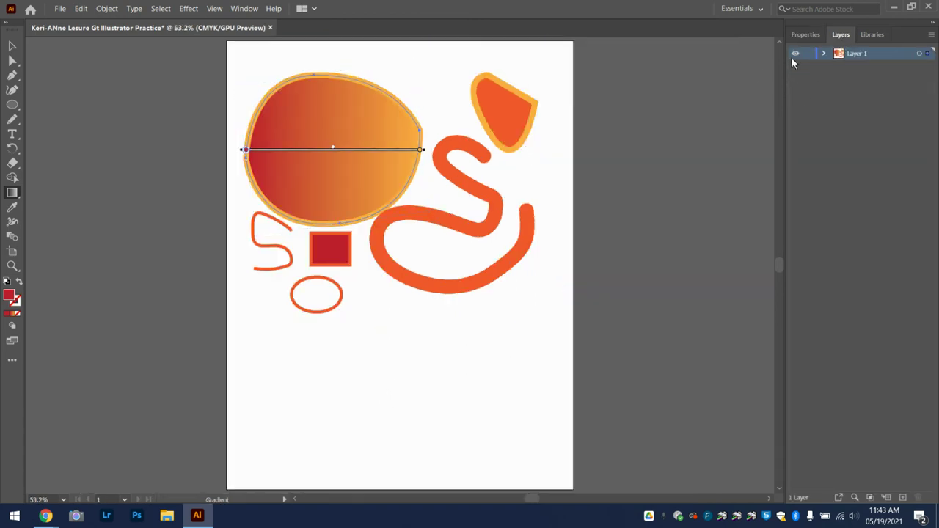
pyautogui.click(795, 54)
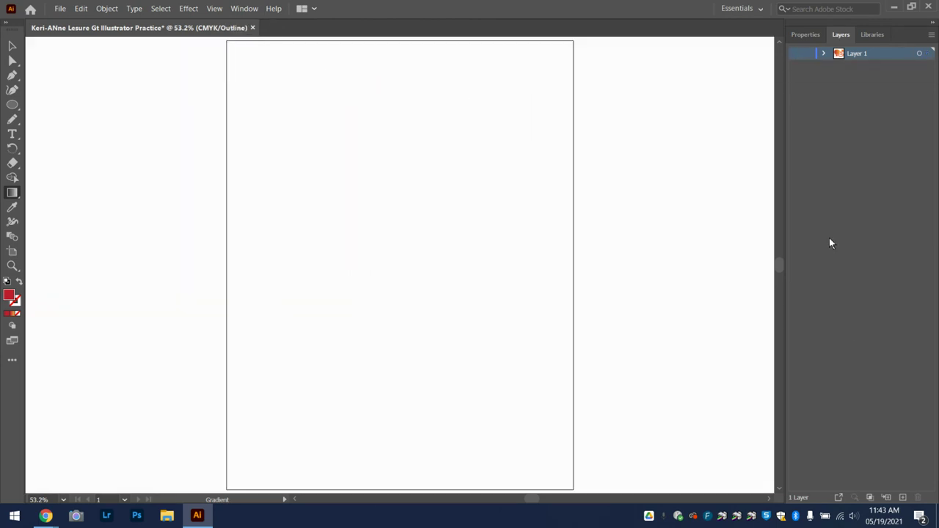
pyautogui.click(903, 498)
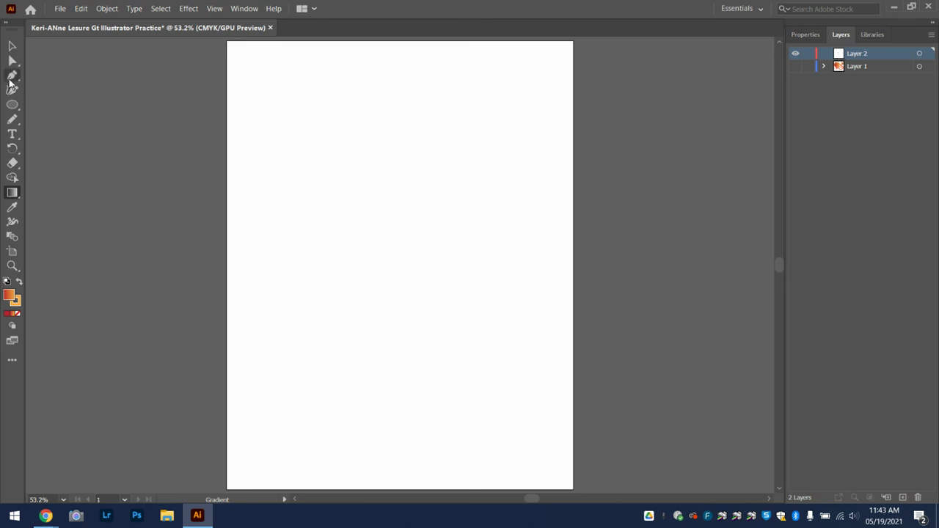
# Draw a rectangle with the Rectangle tool covering the whole artboard on Layer 2
pyautogui.click(13, 107)
pyautogui.moveTo(15, 109); pyautogui.dragTo(81, 105)
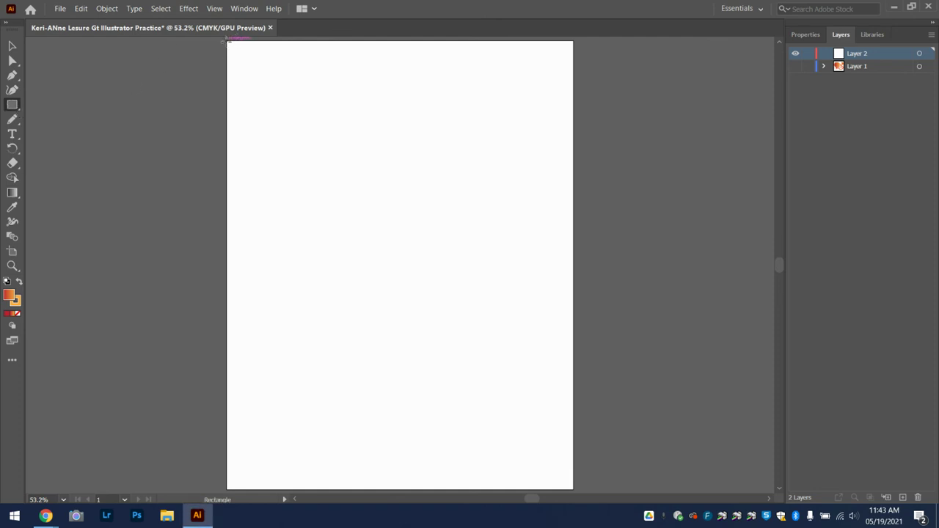
pyautogui.moveTo(226, 41); pyautogui.dragTo(576, 492)
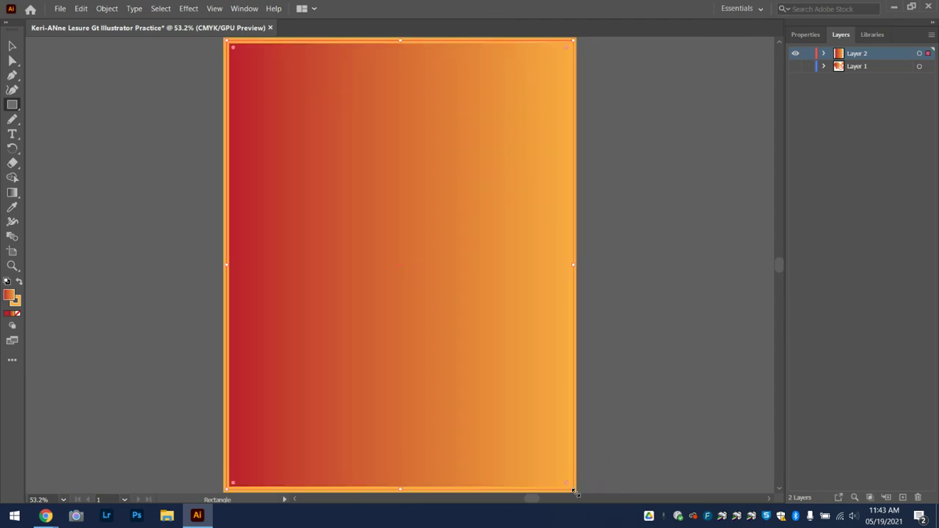
pyautogui.click(800, 35)
# Give the full-page rectangle a solid blue fill and a stroke of None
pyautogui.click(797, 168)
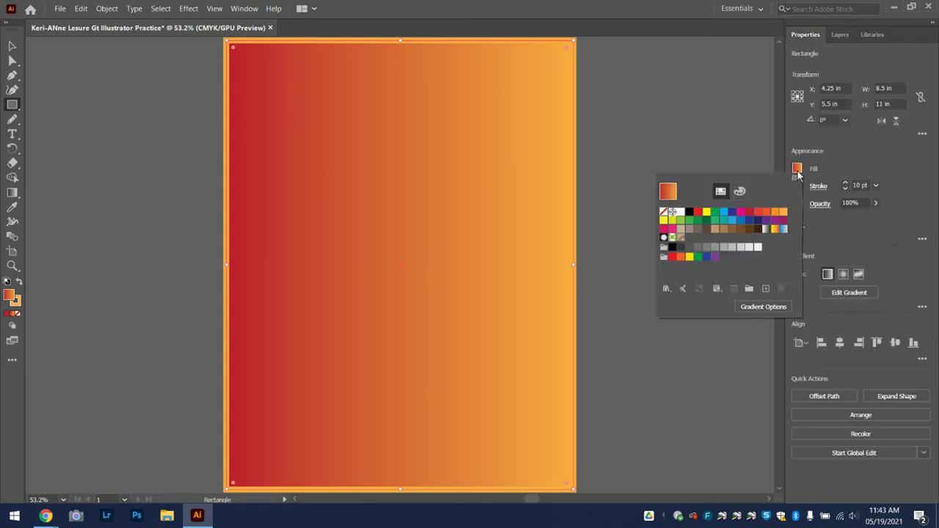
pyautogui.click(732, 220)
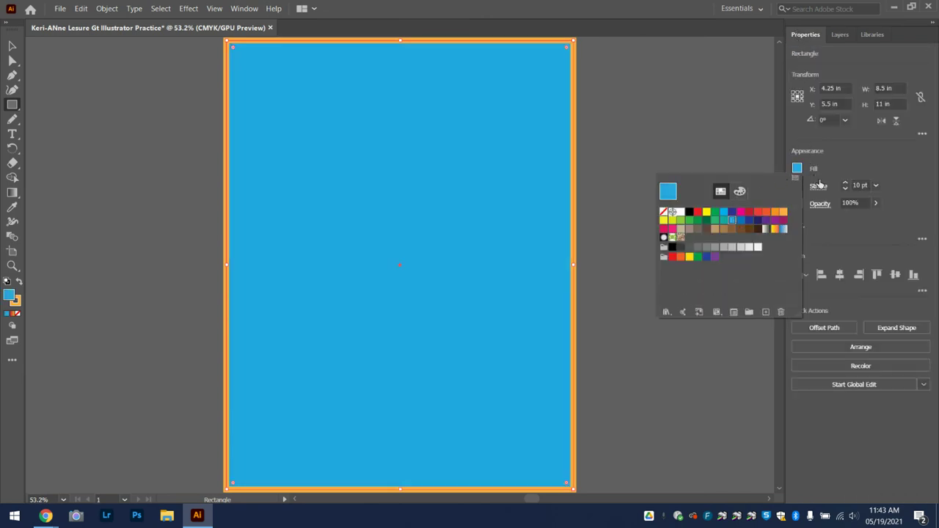
pyautogui.click(798, 185)
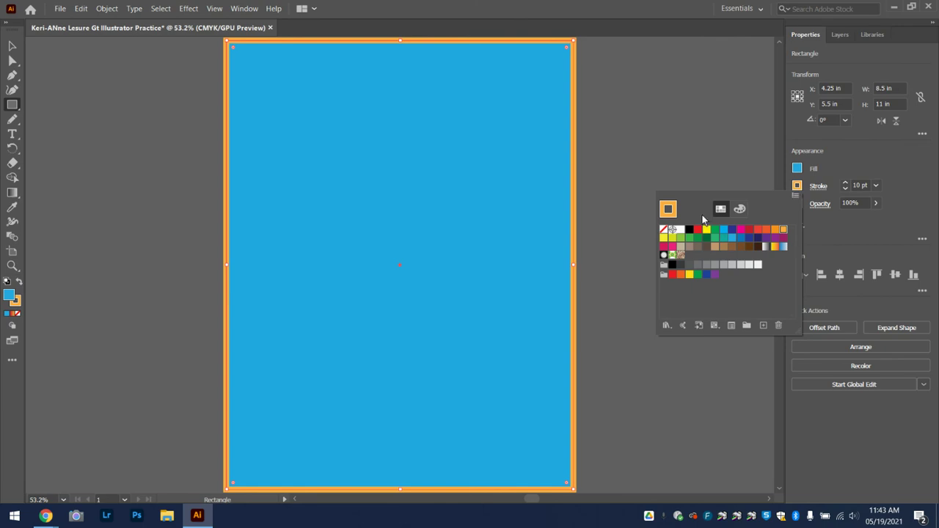
pyautogui.click(664, 230)
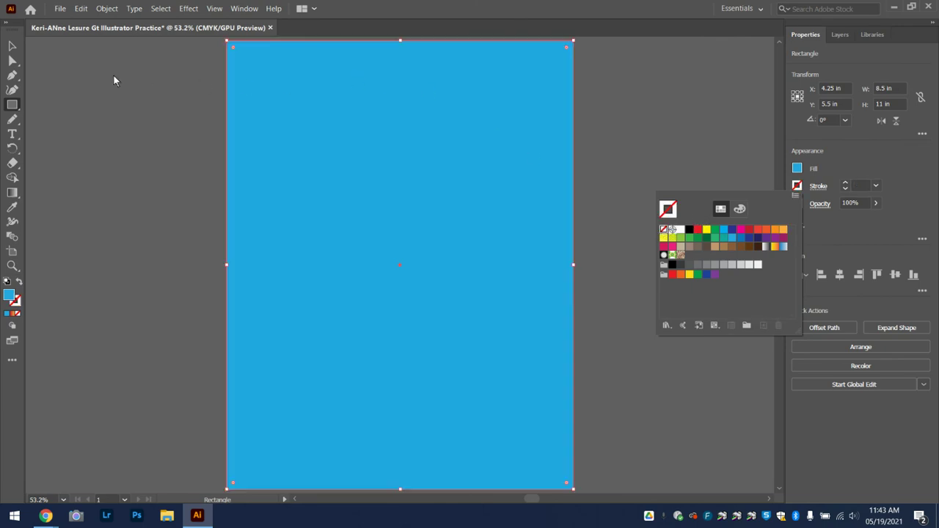
pyautogui.click(840, 34)
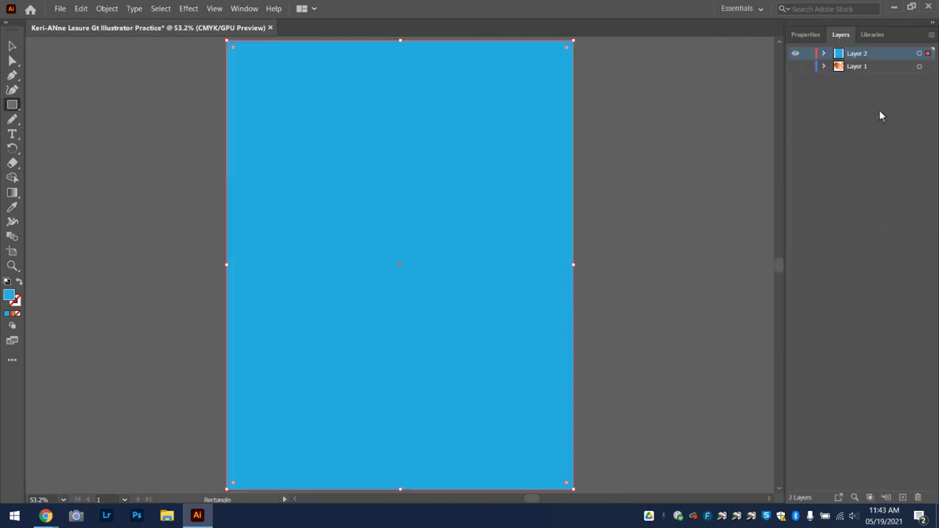
# Add Layer 3 and draw a rectangle across the lower part of the artboard
pyautogui.click(903, 498)
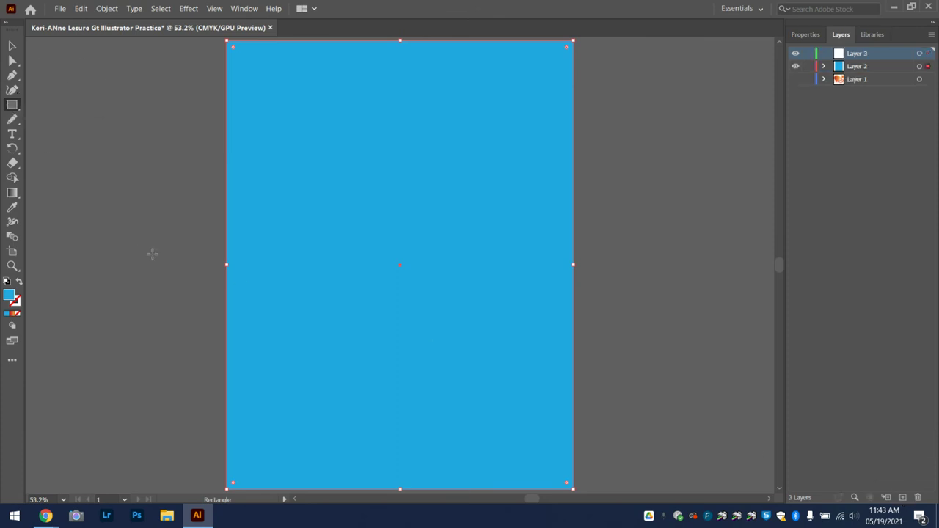
pyautogui.moveTo(192, 301); pyautogui.dragTo(602, 498)
pyautogui.scroll(1, 720, 99)
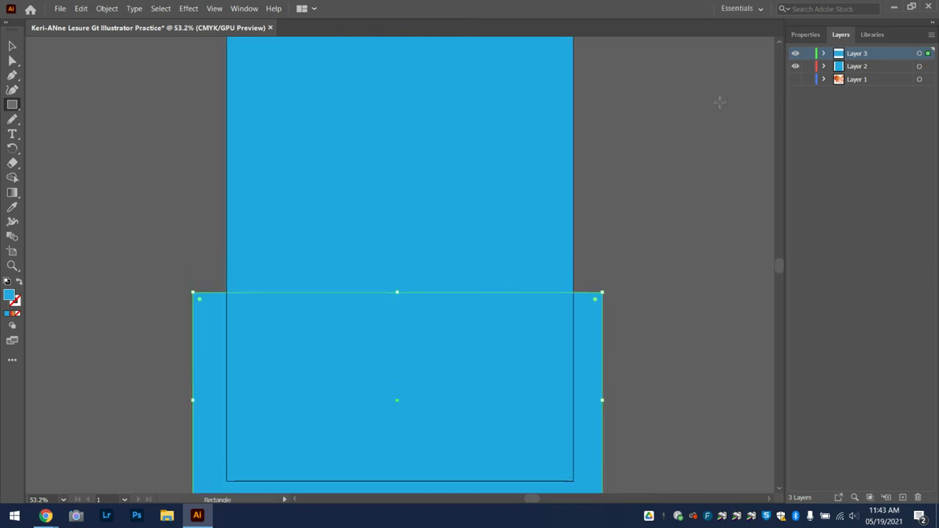
# Change the lower rectangle's fill to CMYK Green, cancel the Rectangle dialog, and return to Selection
pyautogui.click(806, 34)
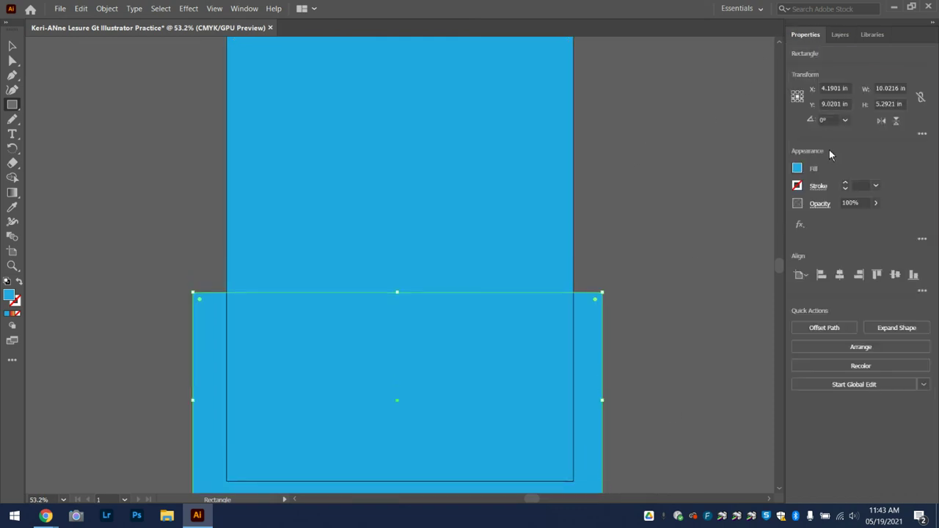
pyautogui.click(797, 168)
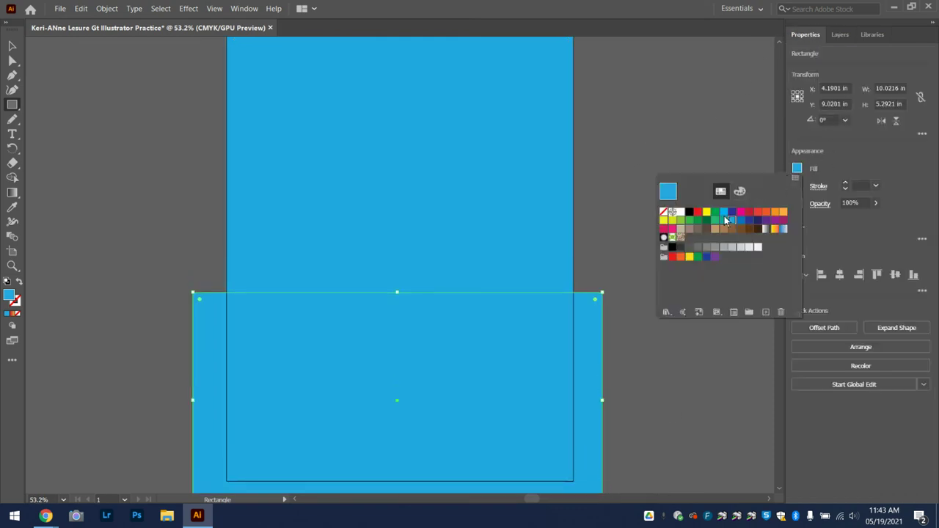
pyautogui.click(716, 214)
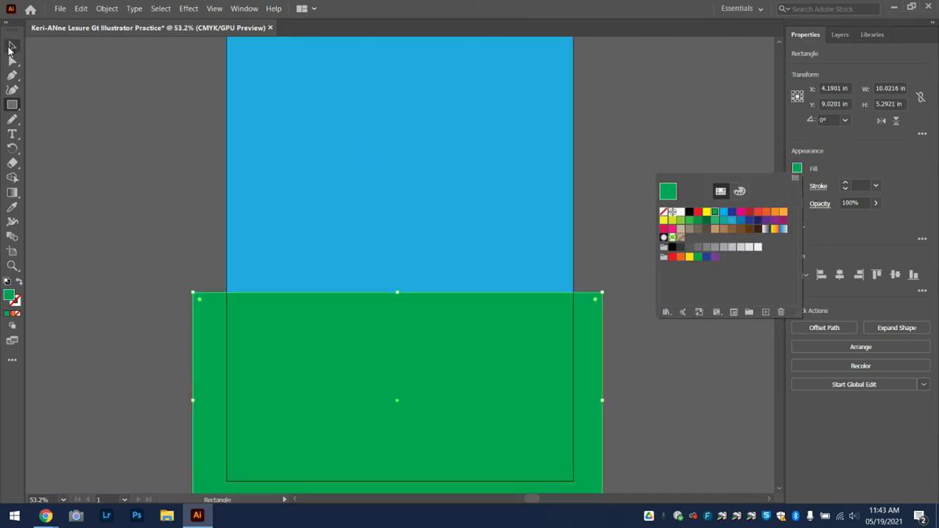
pyautogui.click(237, 218)
pyautogui.click(511, 276)
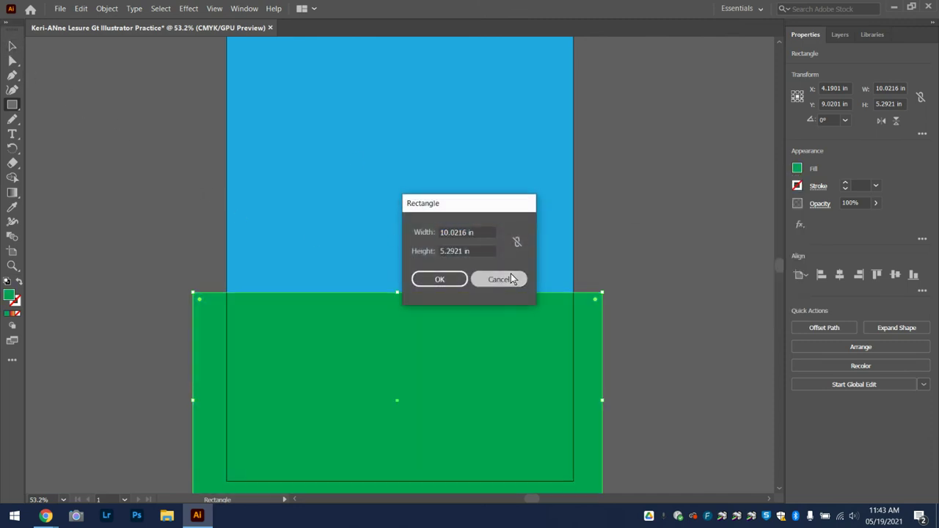
pyautogui.click(13, 120)
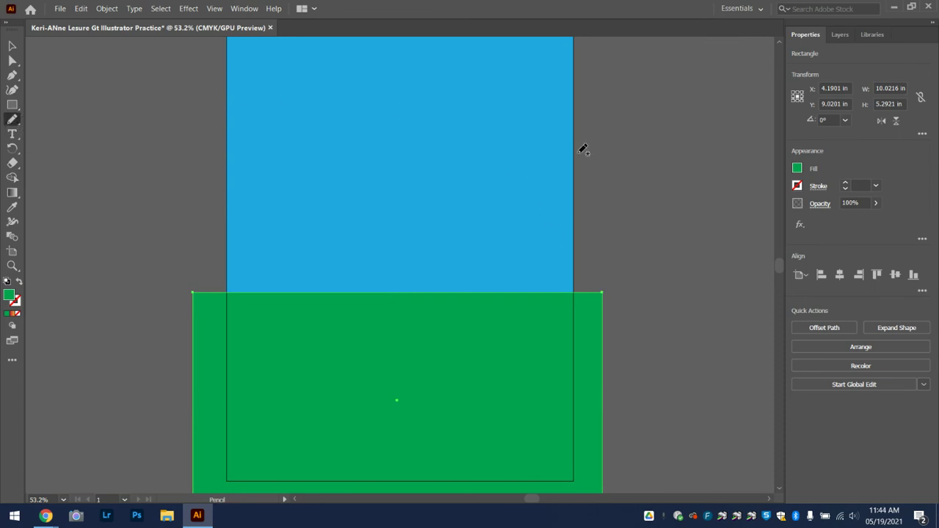
pyautogui.click(12, 45)
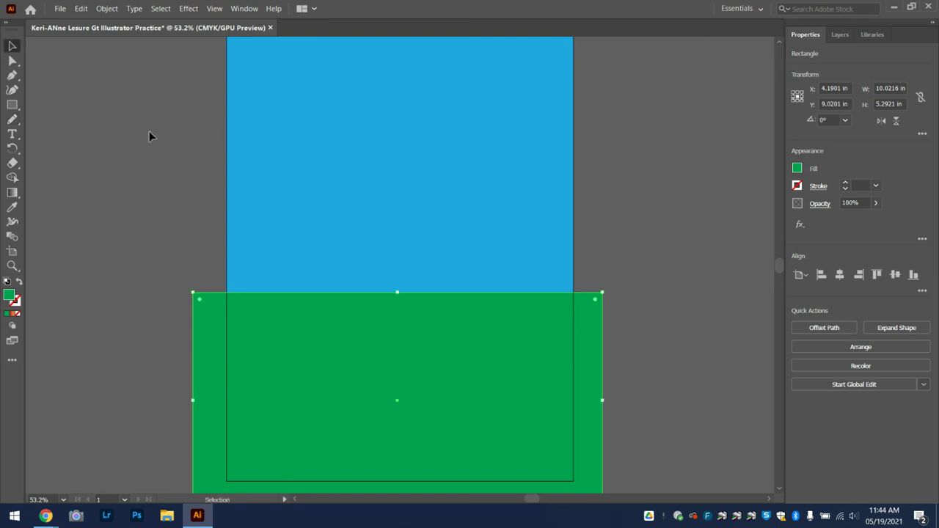
# Paste copies of the green rectangle and resize them into thin stripes above it
pyautogui.hotkey('ctrl', 'v')
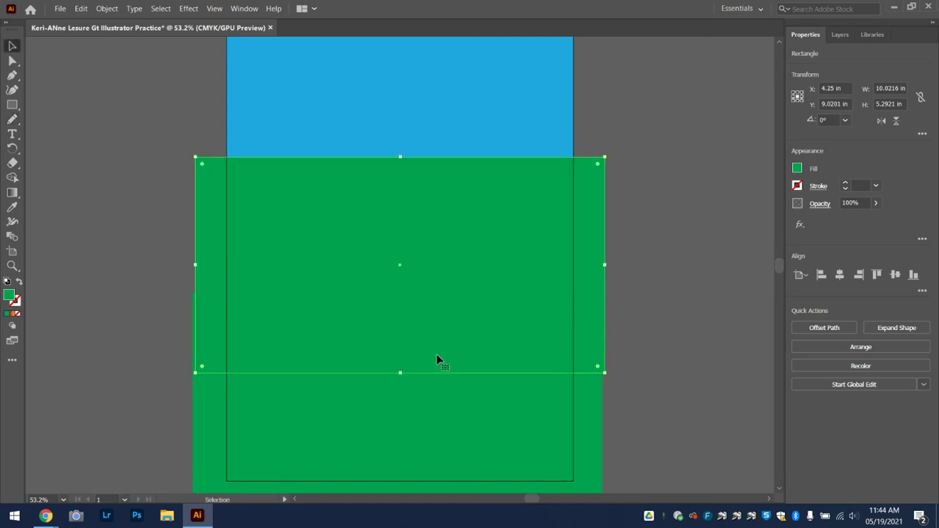
pyautogui.moveTo(400, 372); pyautogui.dragTo(401, 222)
pyautogui.moveTo(409, 188); pyautogui.dragTo(403, 147)
pyautogui.click(686, 189)
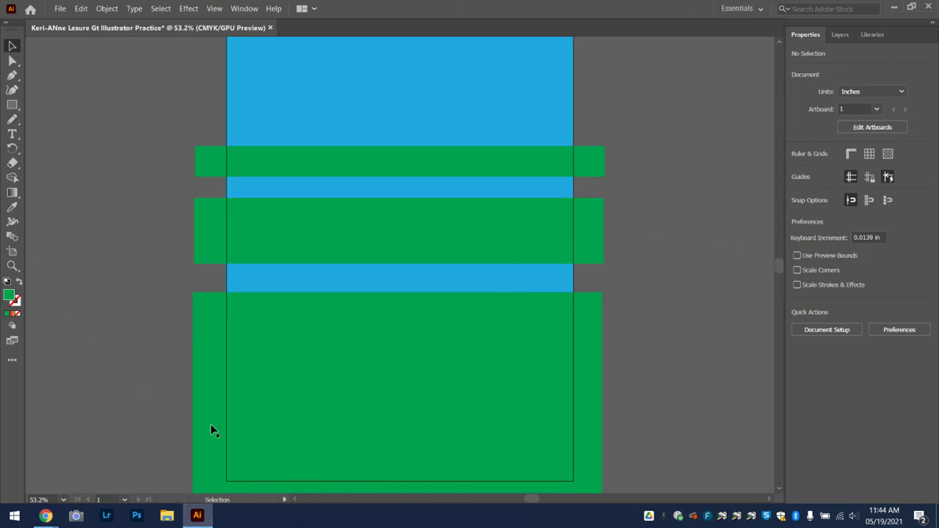
pyautogui.click(835, 34)
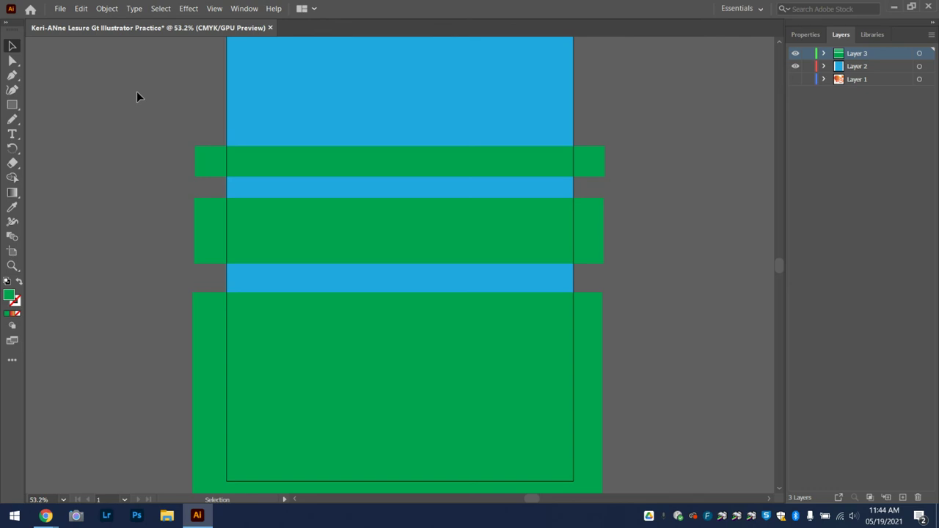
# Save As a new Illustrator file ending in Practice4.ai with default Illustrator Options
pyautogui.click(60, 9)
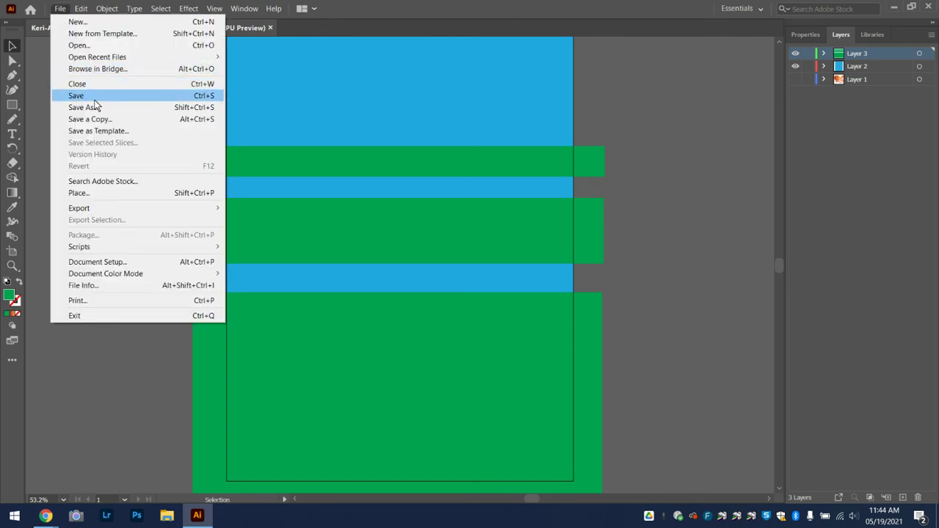
pyautogui.click(96, 107)
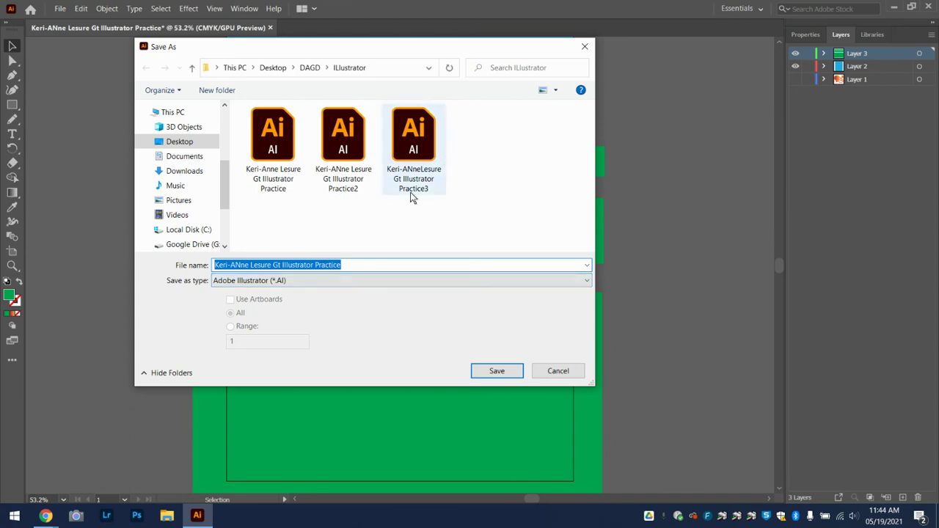
pyautogui.click(348, 264)
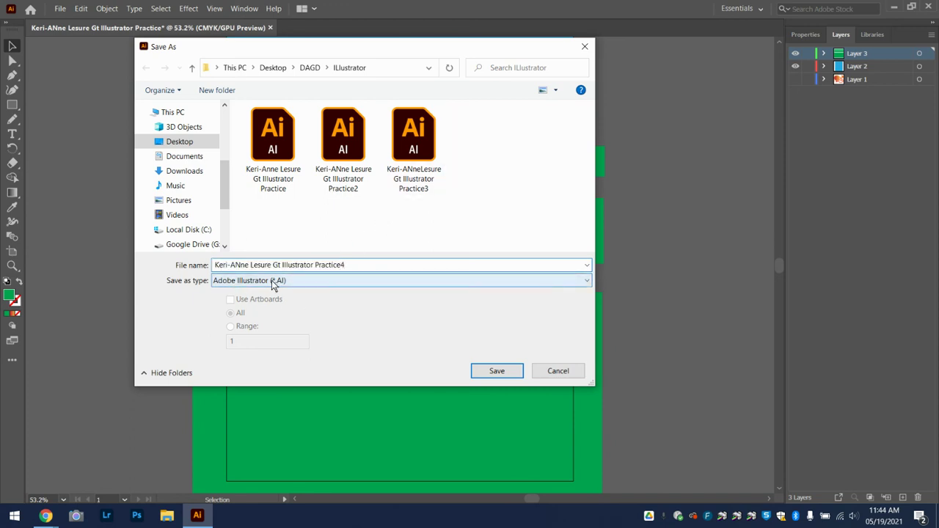
pyautogui.click(496, 370)
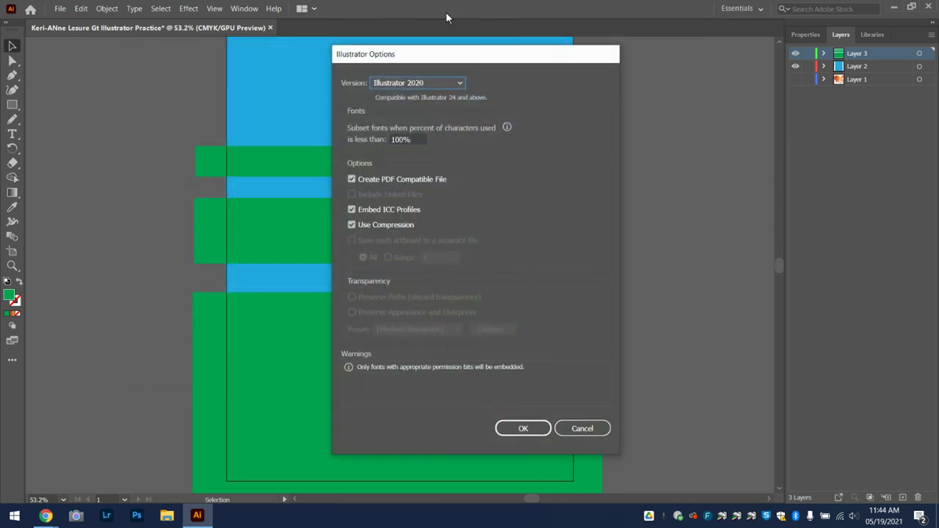
pyautogui.click(531, 426)
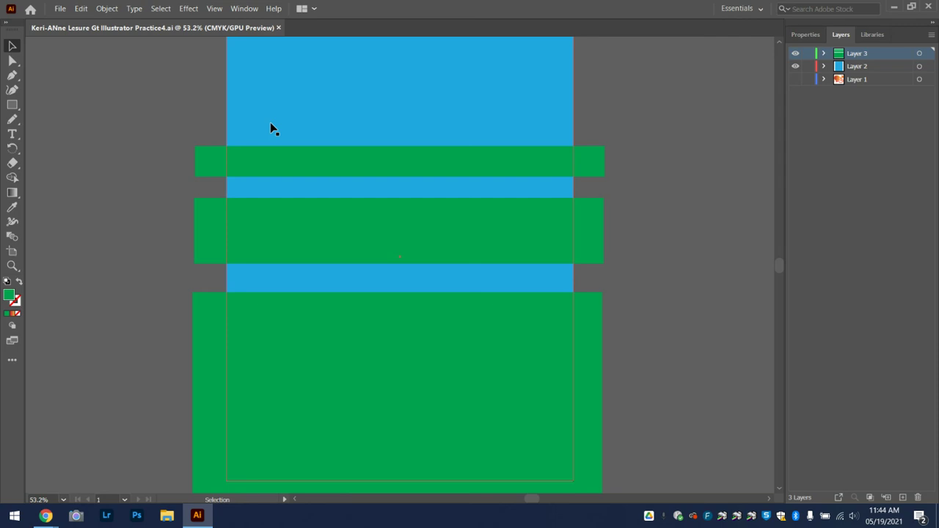
# Start Export As with JPEG (*.JPG) as the file type and Use Artboards enabled
pyautogui.click(59, 10)
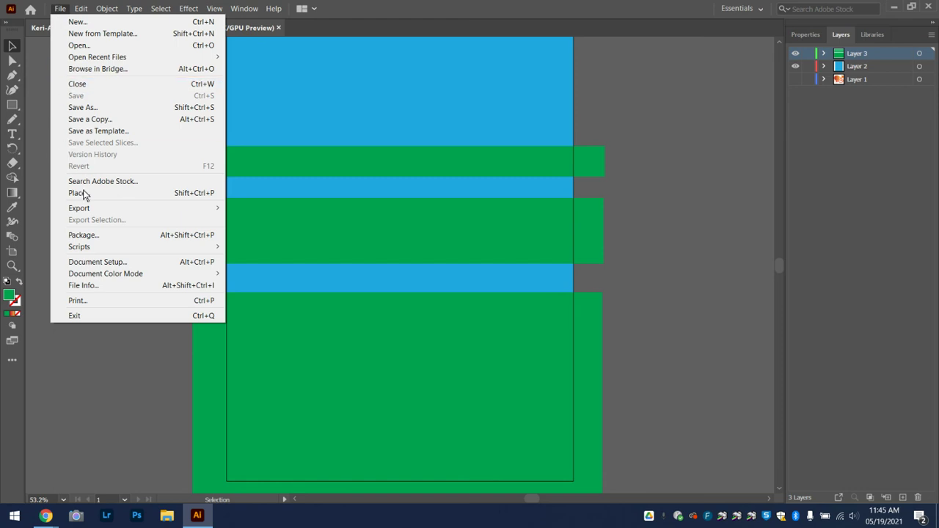
pyautogui.moveTo(91, 208)
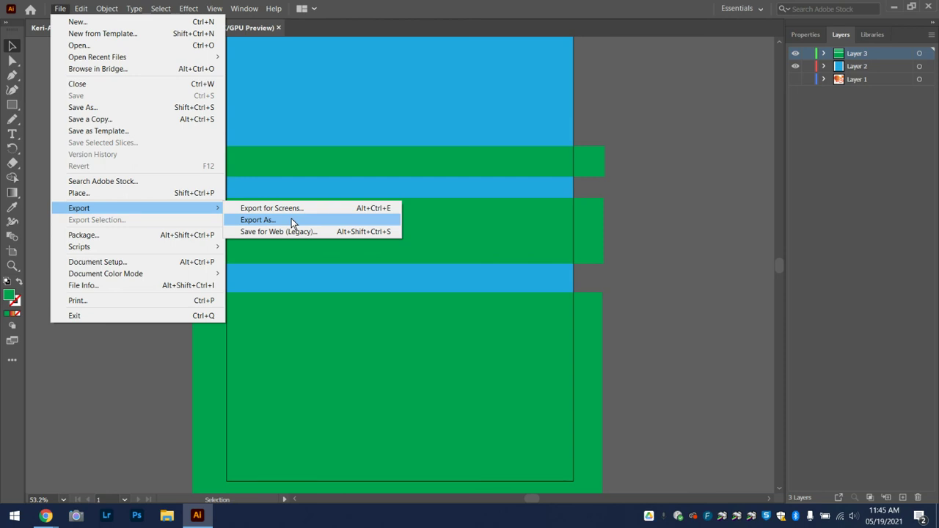
pyautogui.click(291, 220)
pyautogui.click(285, 282)
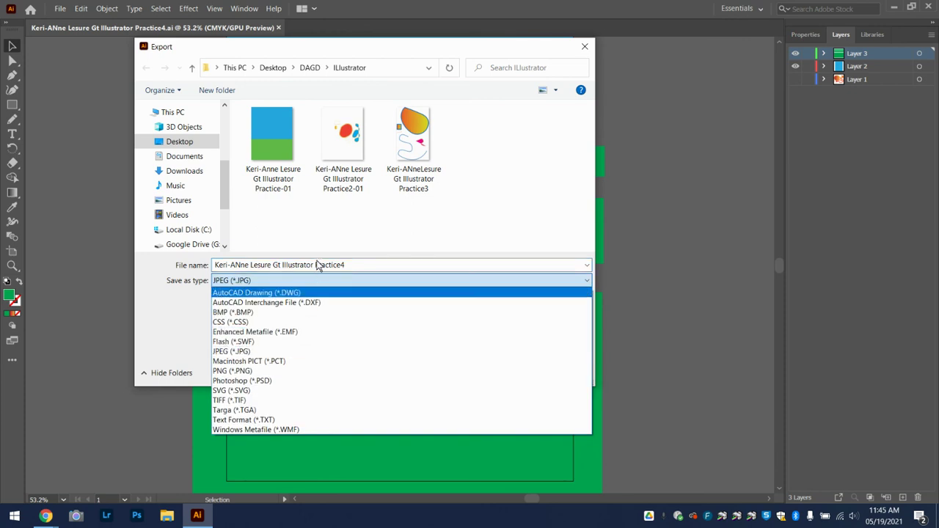
pyautogui.click(287, 351)
pyautogui.moveTo(340, 53); pyautogui.dragTo(625, 40)
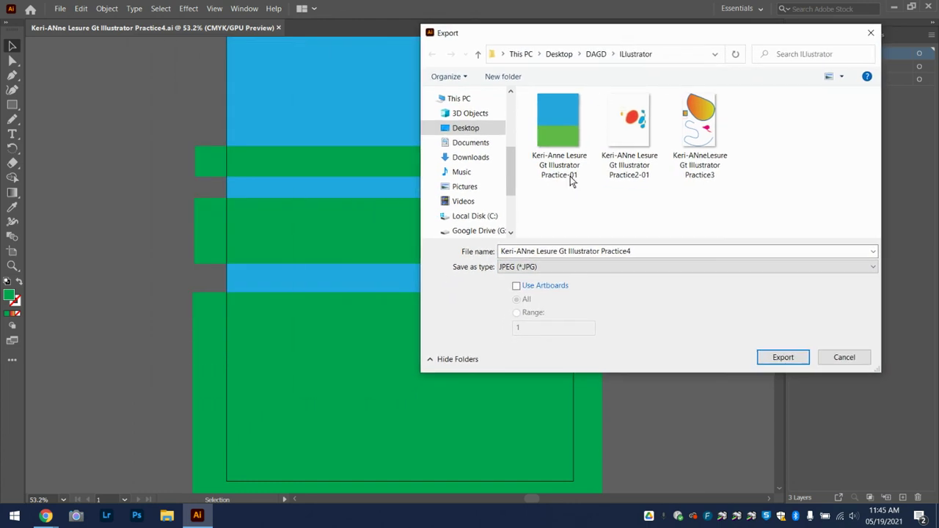
pyautogui.click(518, 290)
# Export the JPEG as CMYK at quality 10 (Maximum) and High (300 ppi) resolution
pyautogui.click(792, 359)
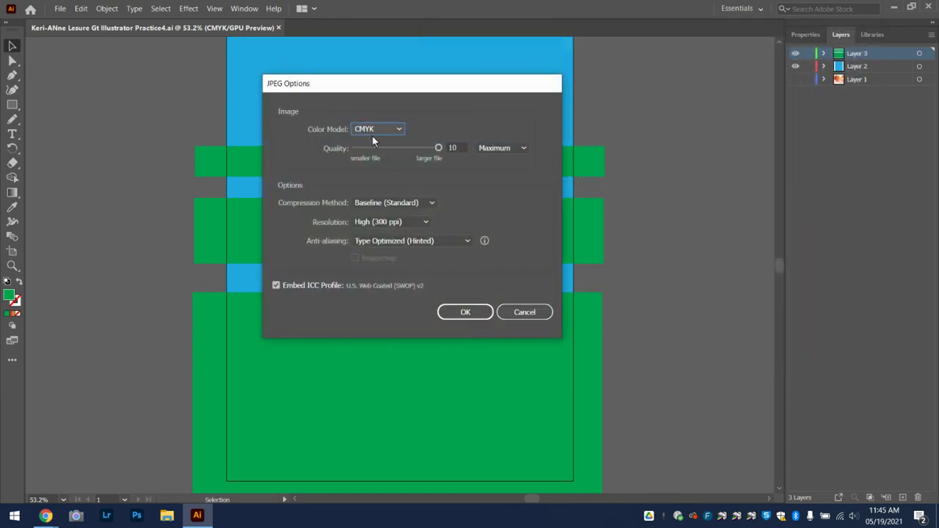
pyautogui.moveTo(438, 148)
pyautogui.mouseDown()
pyautogui.moveTo(388, 148)
pyautogui.moveTo(439, 149)
pyautogui.mouseUp()
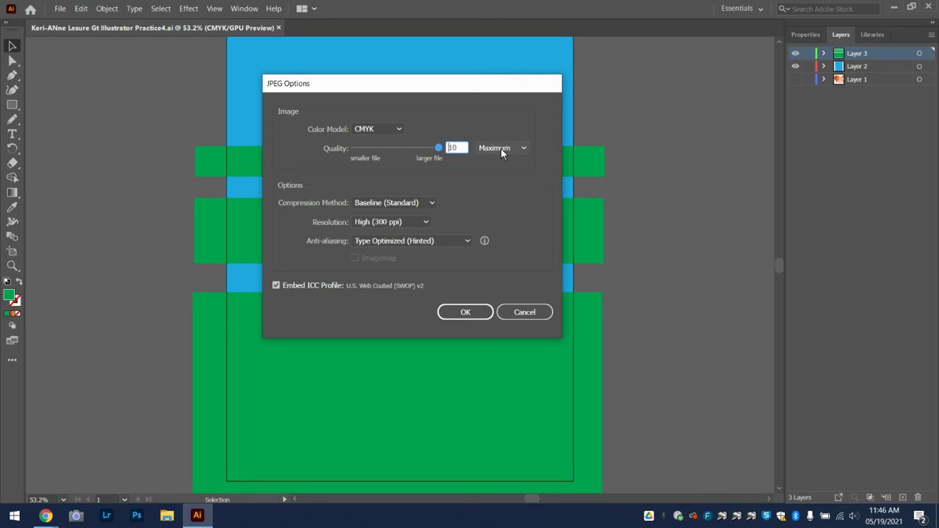
pyautogui.click(387, 224)
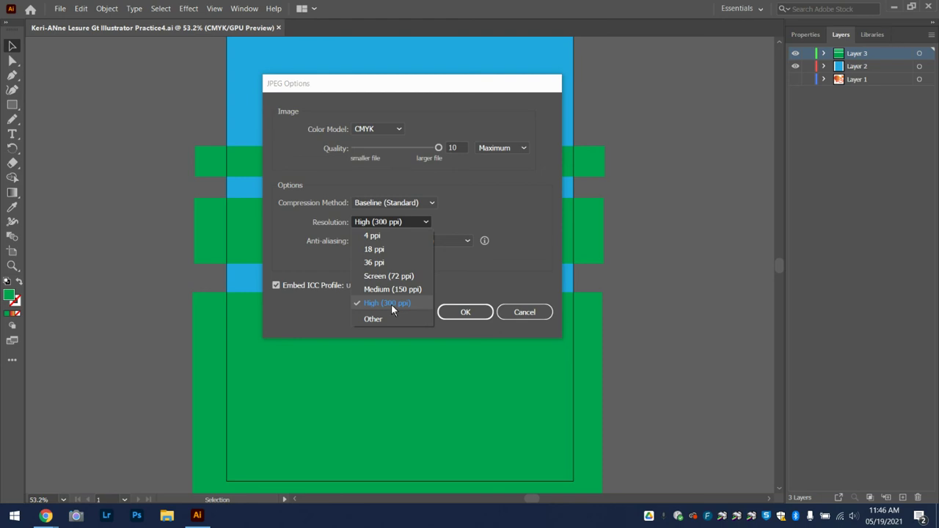
pyautogui.click(391, 304)
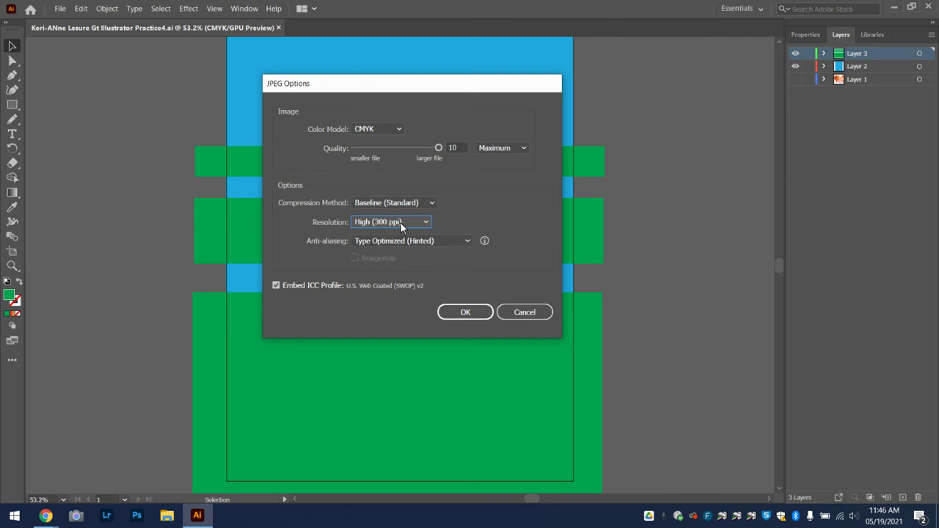
pyautogui.click(481, 313)
pyautogui.click(481, 316)
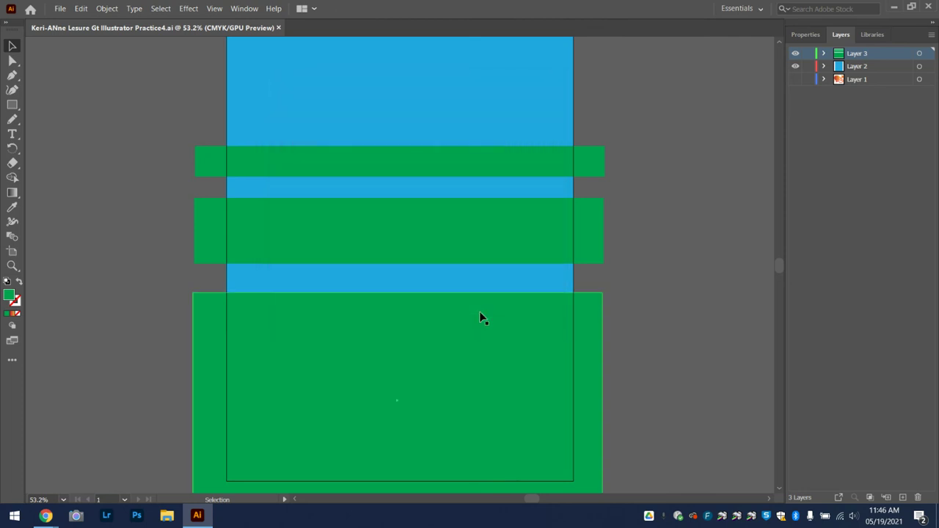
# Go to Illustrator's Home screen, then bring the Intro to Illustrator practice document forward
pyautogui.click(60, 8)
pyautogui.click(30, 9)
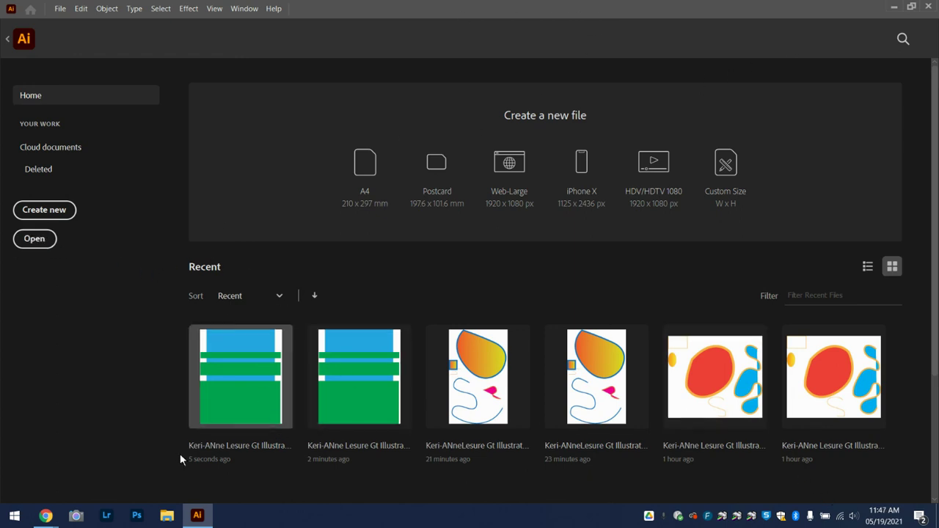
pyautogui.moveTo(46, 515)
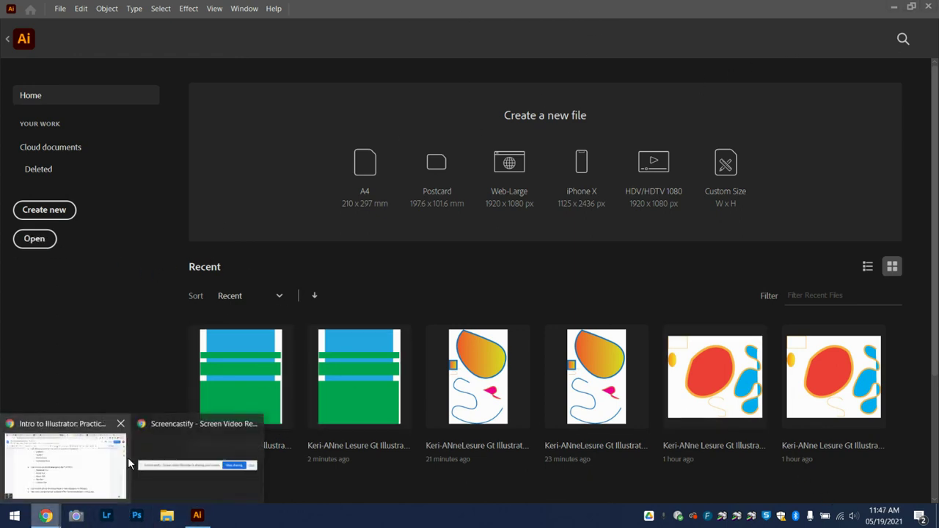
pyautogui.click(73, 481)
# Scroll the practice document to its TOOLBOX tools list
pyautogui.scroll(6, 316, 306)
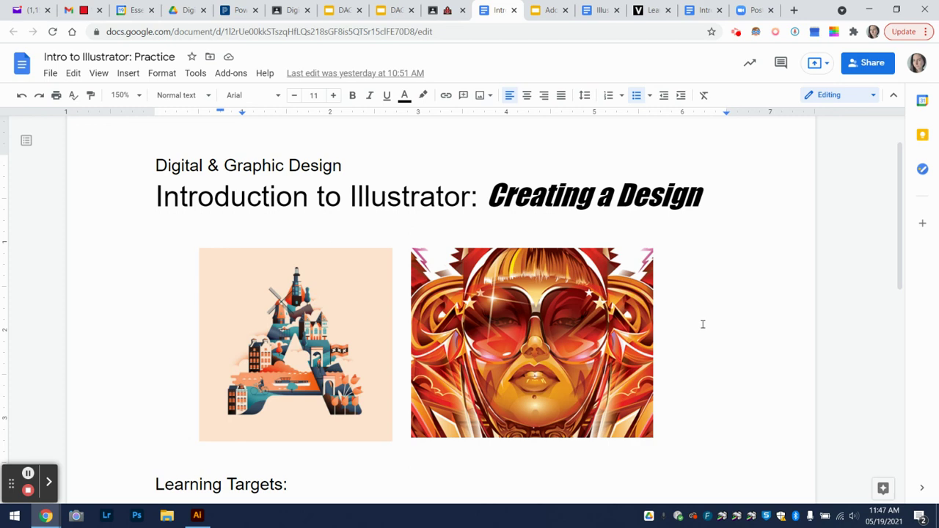
pyautogui.scroll(-6, 461, 394)
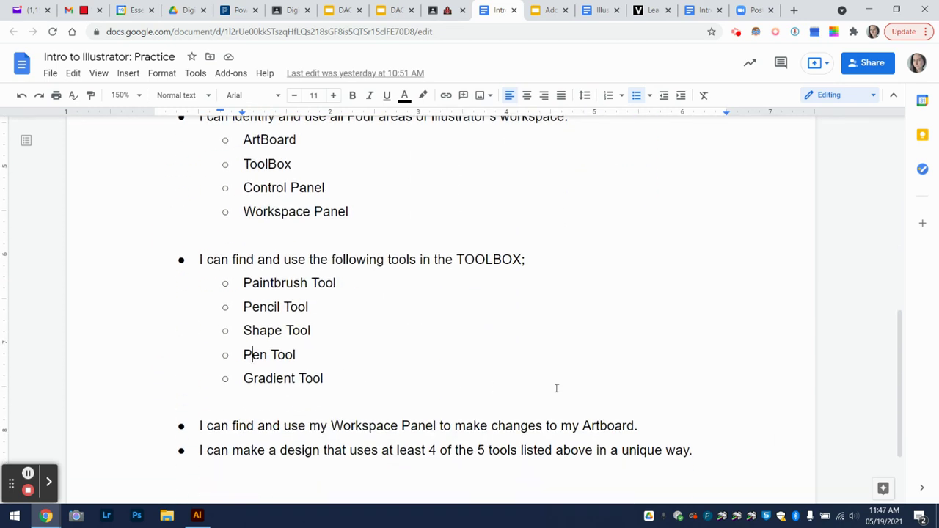